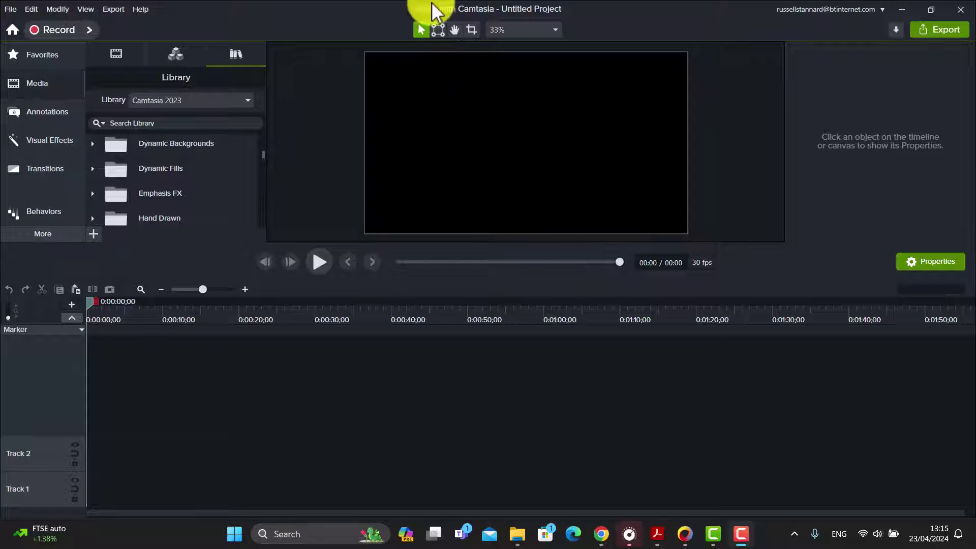
- Keep the Camtasia 2023 library, expand Dynamic Backgrounds and scroll to bustlingboxes
{"action": "left_click", "coordinate": [249, 99]}
{"action": "left_click", "coordinate": [167, 129]}
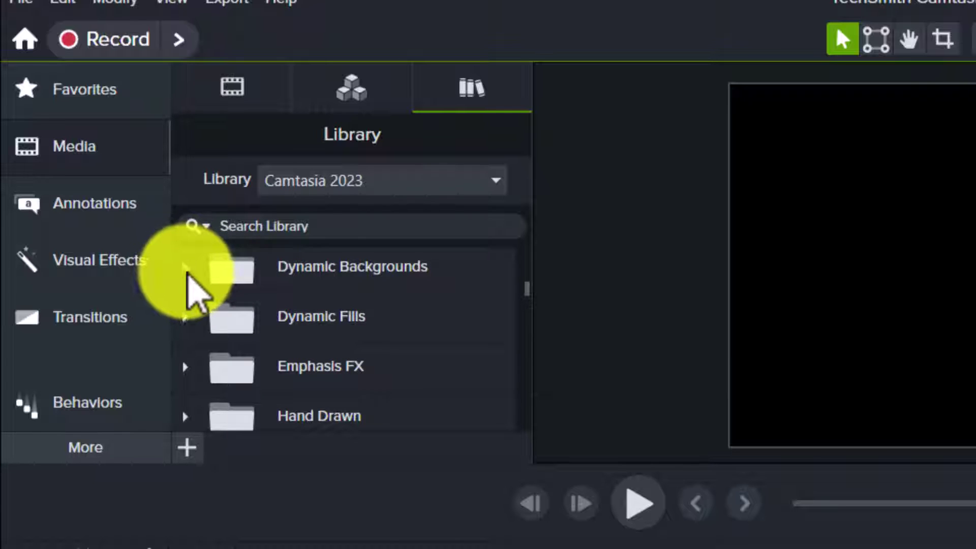
{"action": "left_click", "coordinate": [186, 268]}
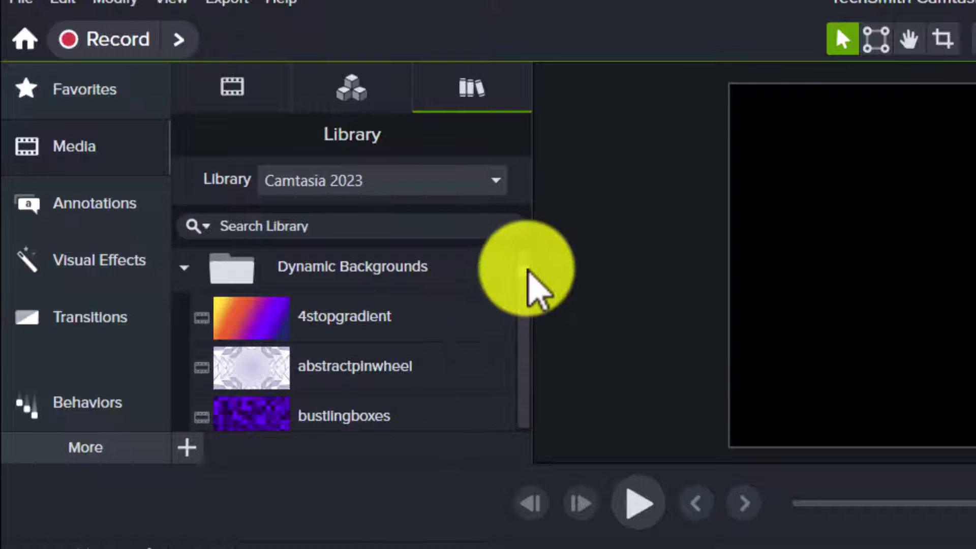
{"action": "scroll", "coordinate": [531, 280], "scroll_direction": "down", "scroll_amount": 3}
{"action": "scroll", "coordinate": [531, 290], "scroll_direction": "down", "scroll_amount": 9}
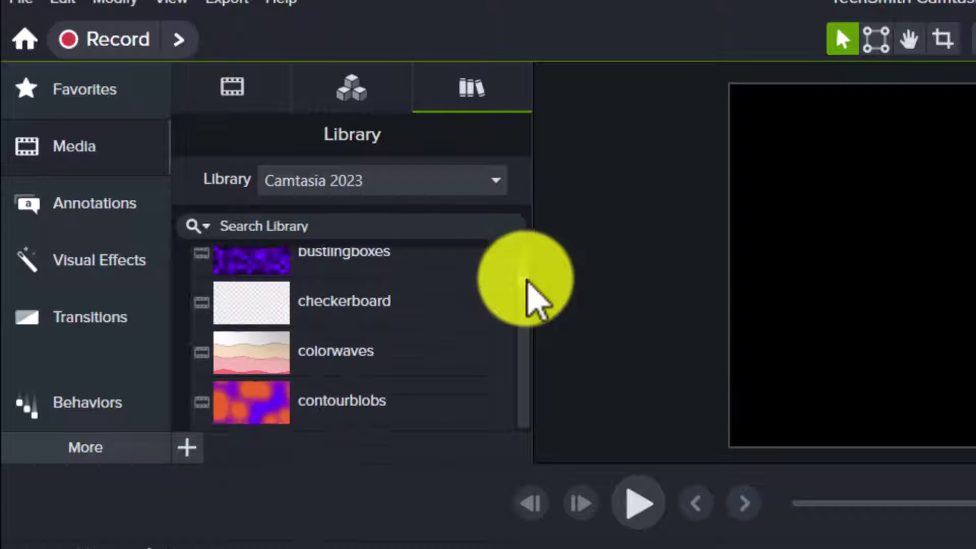
{"action": "scroll", "coordinate": [531, 290], "scroll_direction": "up", "scroll_amount": 10}
{"action": "scroll", "coordinate": [525, 274], "scroll_direction": "up", "scroll_amount": 2}
{"action": "scroll", "coordinate": [525, 277], "scroll_direction": "down", "scroll_amount": 7}
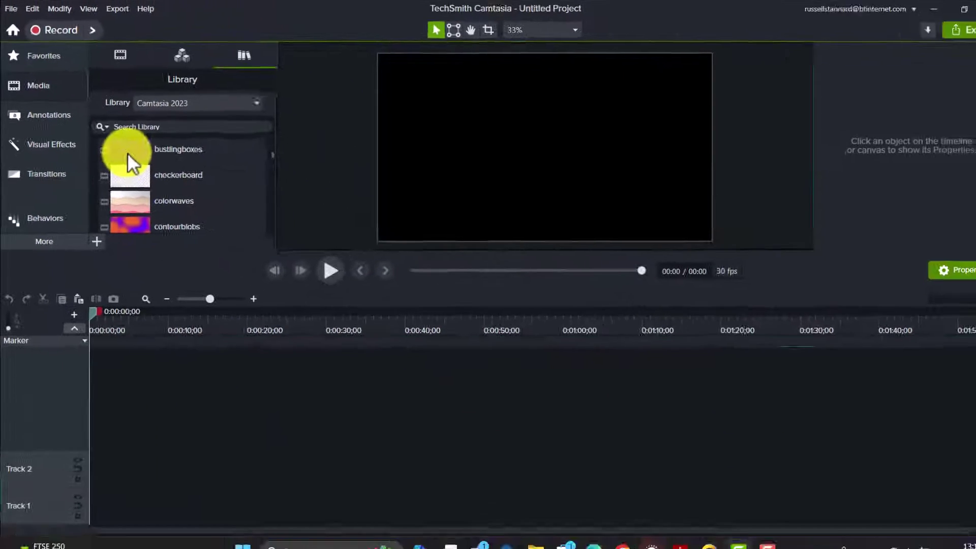
- Put bustlingboxes on Track 1, try a green Color preset, then undo back to purple
{"action": "left_click_drag", "start_coordinate": [251, 274], "coordinate": [87, 497]}
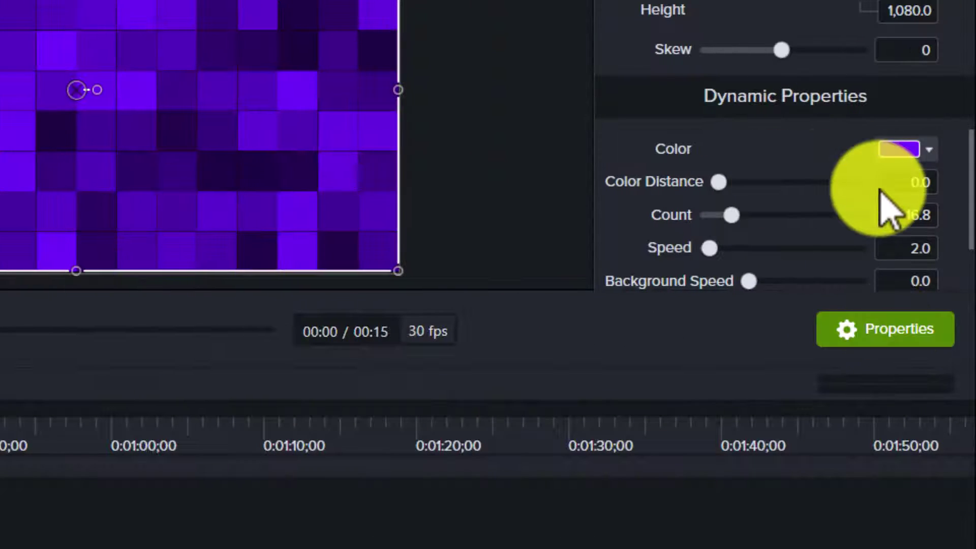
{"action": "left_click", "coordinate": [924, 152]}
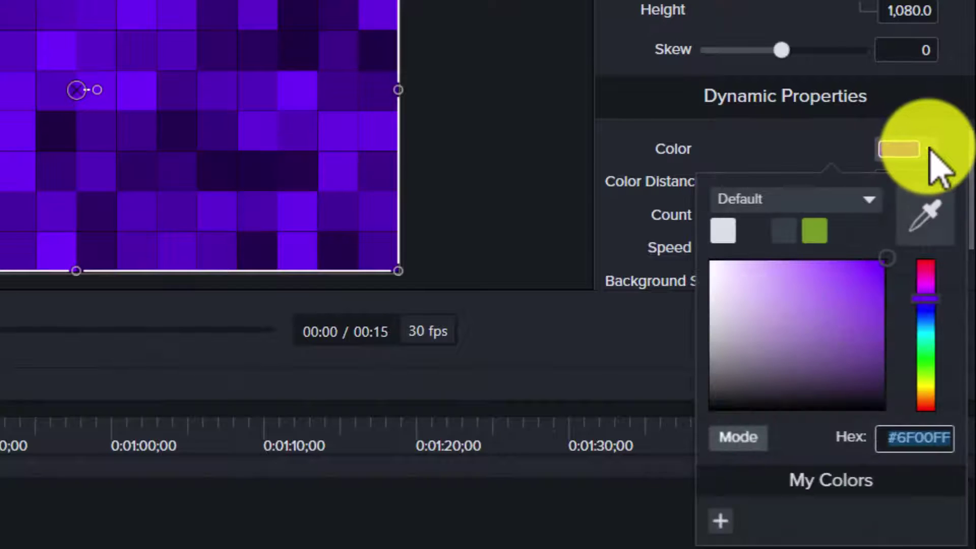
{"action": "left_click", "coordinate": [820, 234]}
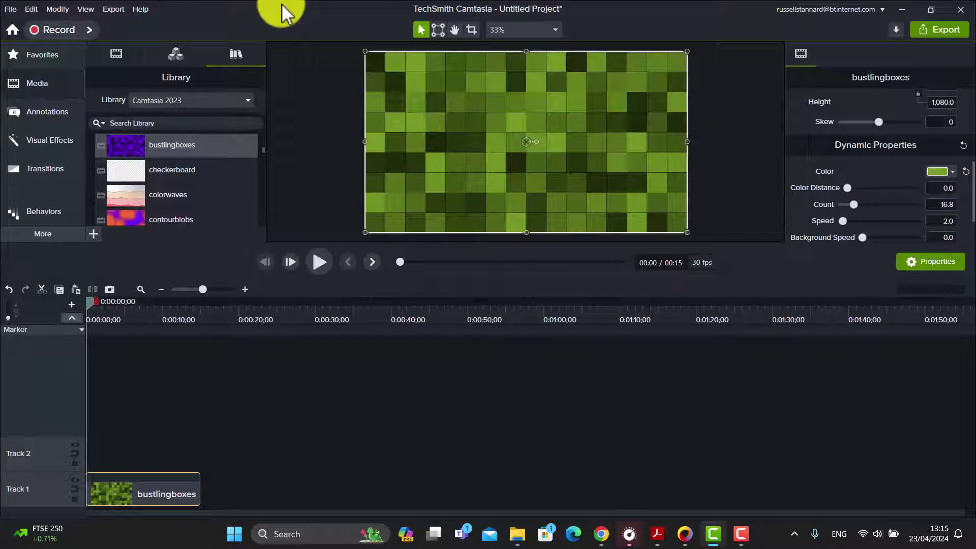
{"action": "left_click", "coordinate": [9, 290]}
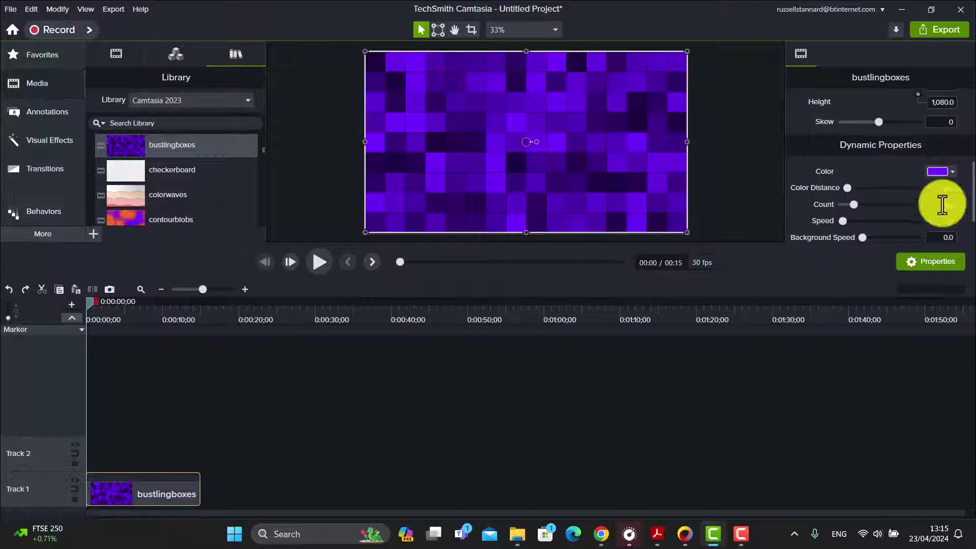
{"action": "left_click", "coordinate": [953, 173]}
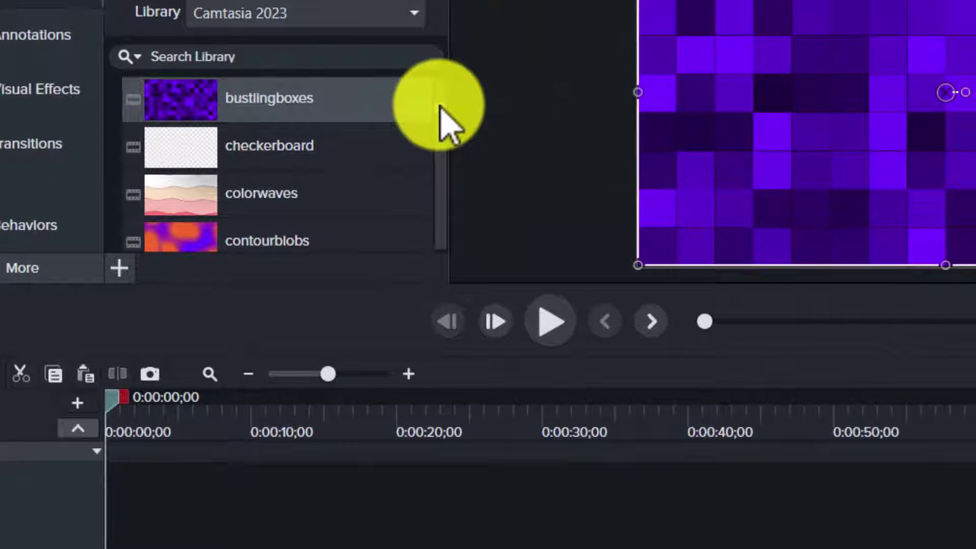
- Stretch the bustlingboxes clip on Track 1 from 14 to about 35 seconds
{"action": "scroll", "coordinate": [442, 112], "scroll_direction": "down", "scroll_amount": 4}
{"action": "scroll", "coordinate": [441, 115], "scroll_direction": "down", "scroll_amount": 9}
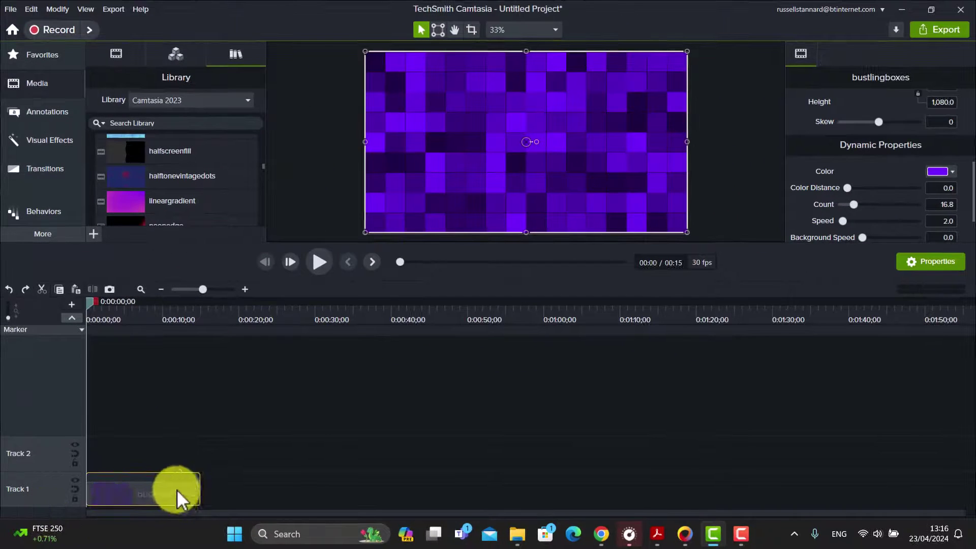
{"action": "mouse_move", "coordinate": [198, 491]}
{"action": "left_mouse_down"}
{"action": "mouse_move", "coordinate": [364, 459]}
{"action": "mouse_move", "coordinate": [564, 451]}
{"action": "mouse_move", "coordinate": [222, 460]}
{"action": "mouse_move", "coordinate": [521, 440]}
{"action": "mouse_move", "coordinate": [196, 473]}
{"action": "left_mouse_up"}
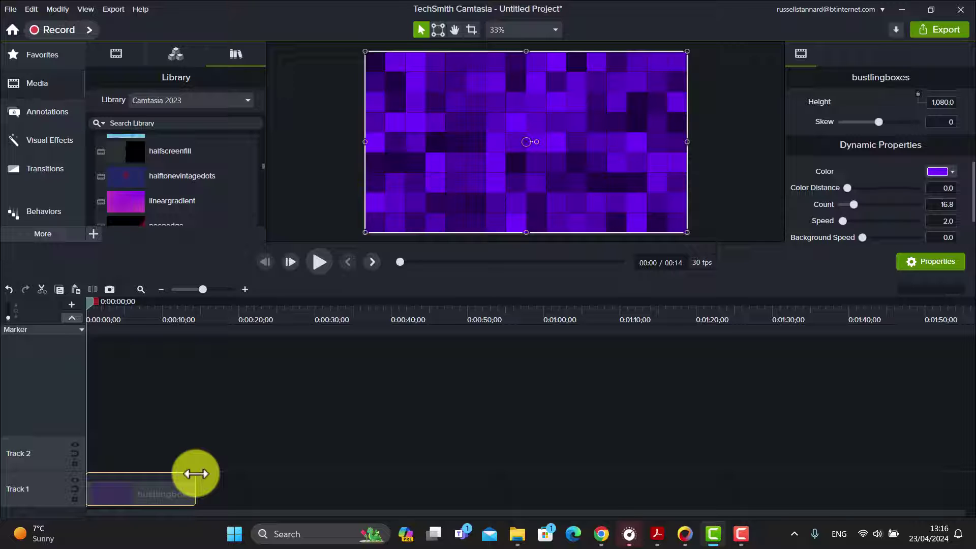
{"action": "left_click_drag", "start_coordinate": [194, 485], "coordinate": [355, 451]}
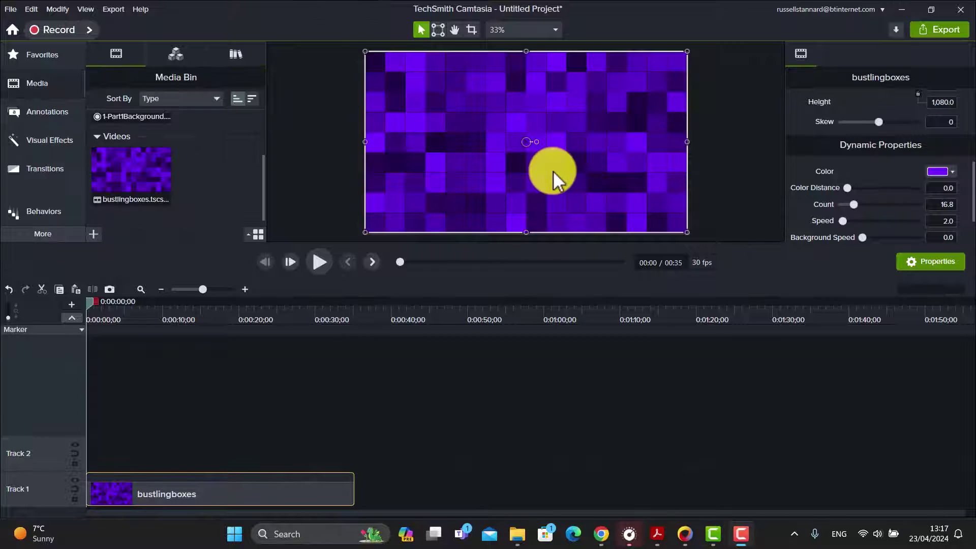
- Drop a second bustlingboxes clip after the first on Track 1 and colour its boxes green
{"action": "left_click", "coordinate": [136, 178]}
{"action": "left_click_drag", "start_coordinate": [135, 178], "coordinate": [356, 496]}
{"action": "left_click_drag", "start_coordinate": [87, 301], "coordinate": [428, 356]}
{"action": "left_click", "coordinate": [949, 166]}
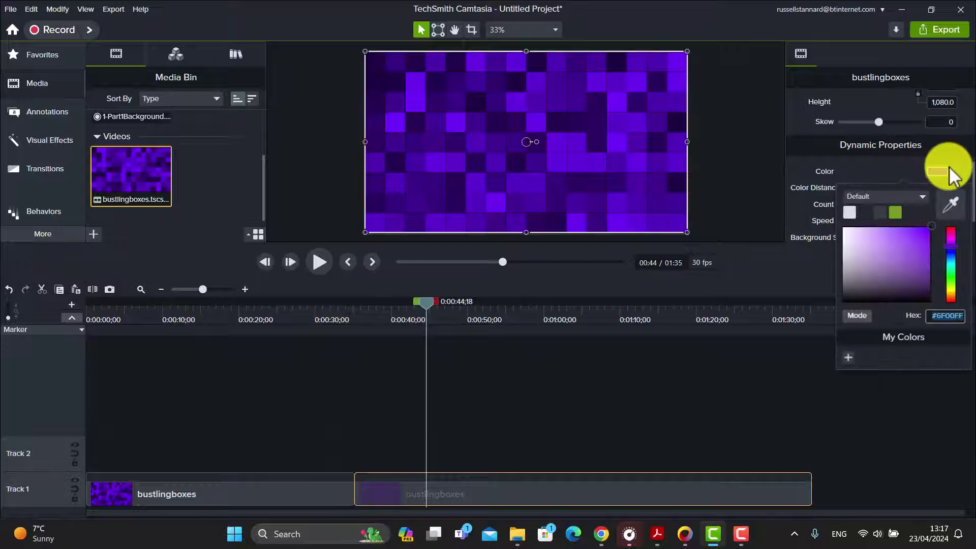
{"action": "left_click", "coordinate": [895, 211]}
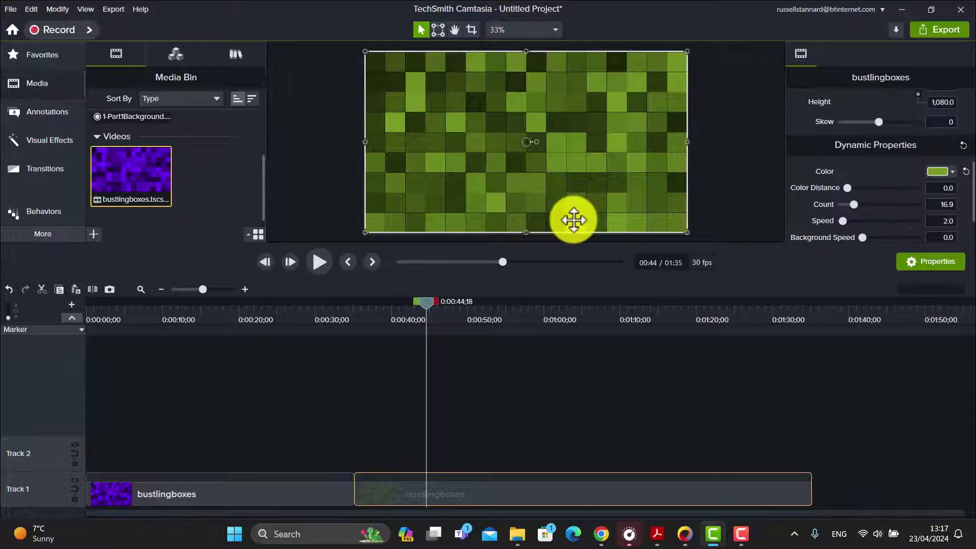
{"action": "left_click_drag", "start_coordinate": [427, 299], "coordinate": [270, 365]}
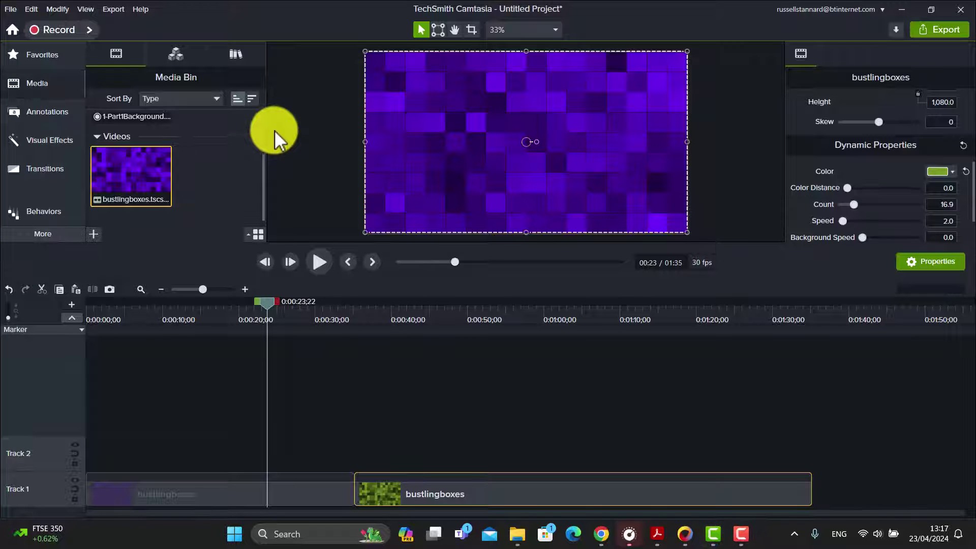
- Expand the Library's Titles folder to show Big Type 1–3, with the playhead back at the start
{"action": "left_click", "coordinate": [235, 53]}
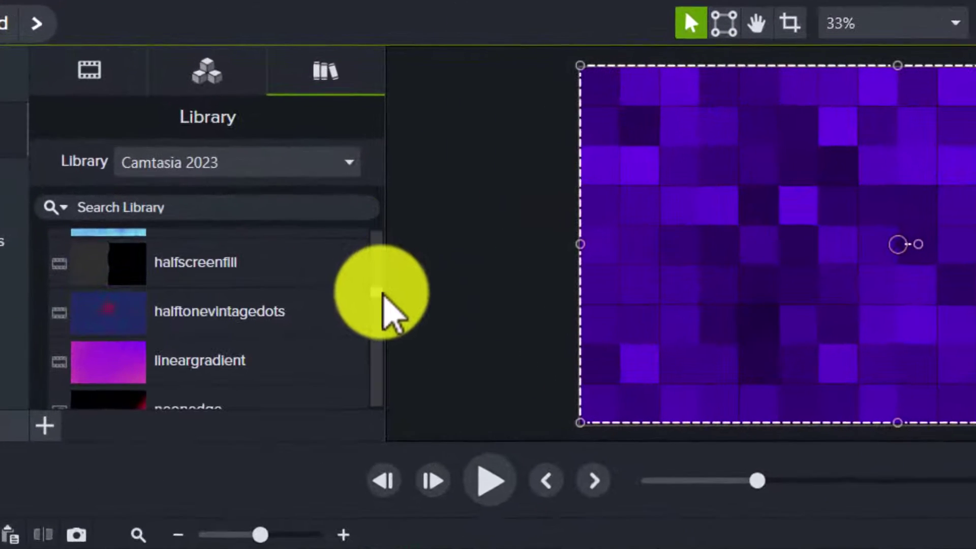
{"action": "left_click_drag", "start_coordinate": [385, 298], "coordinate": [375, 364]}
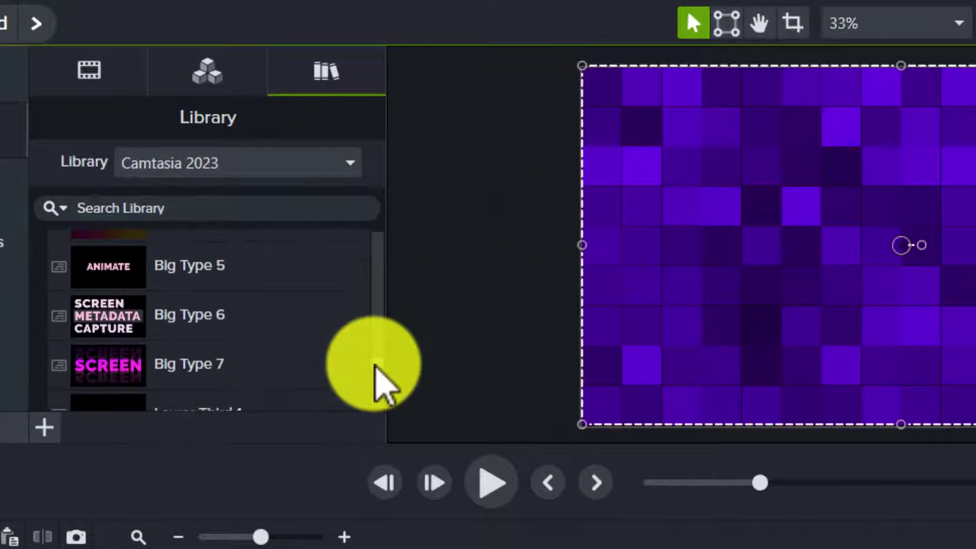
{"action": "scroll", "coordinate": [375, 364], "scroll_direction": "up", "scroll_amount": 8}
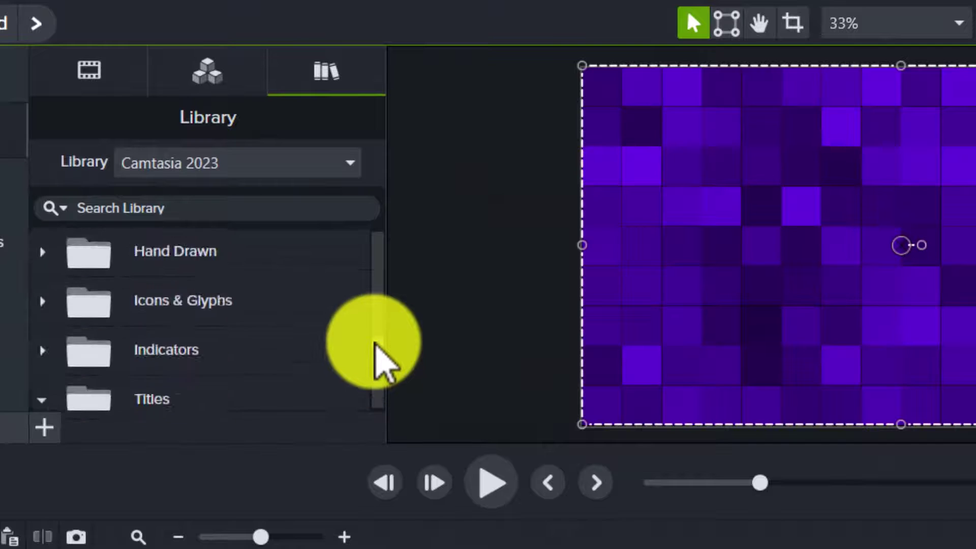
{"action": "scroll", "coordinate": [375, 343], "scroll_direction": "down", "scroll_amount": 3}
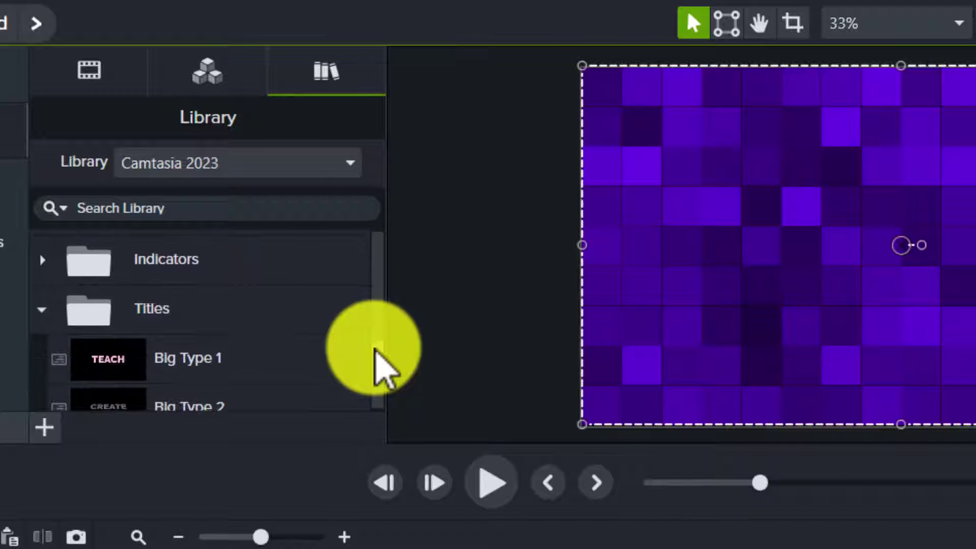
{"action": "left_click", "coordinate": [48, 308]}
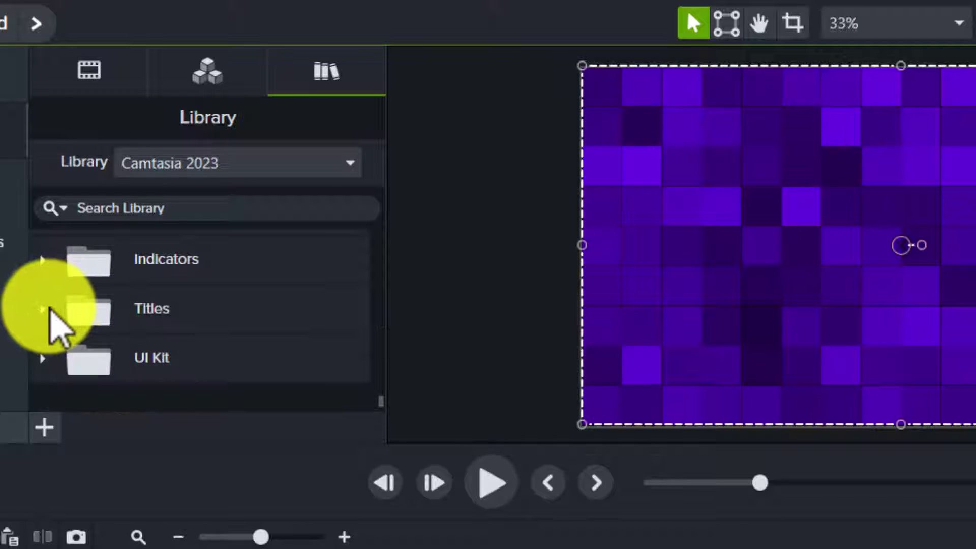
{"action": "left_click", "coordinate": [43, 310]}
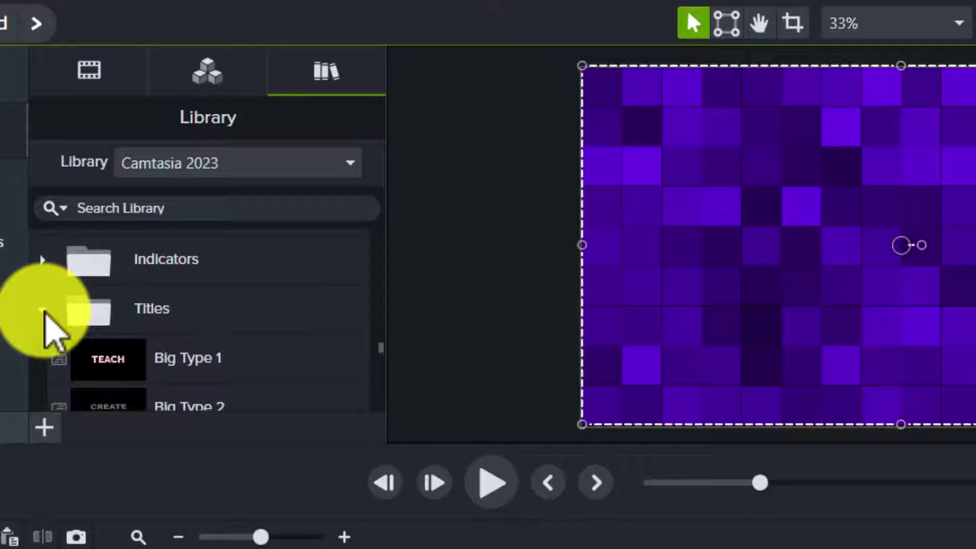
{"action": "scroll", "coordinate": [385, 363], "scroll_direction": "down", "scroll_amount": 1}
{"action": "scroll", "coordinate": [381, 350], "scroll_direction": "down", "scroll_amount": 1}
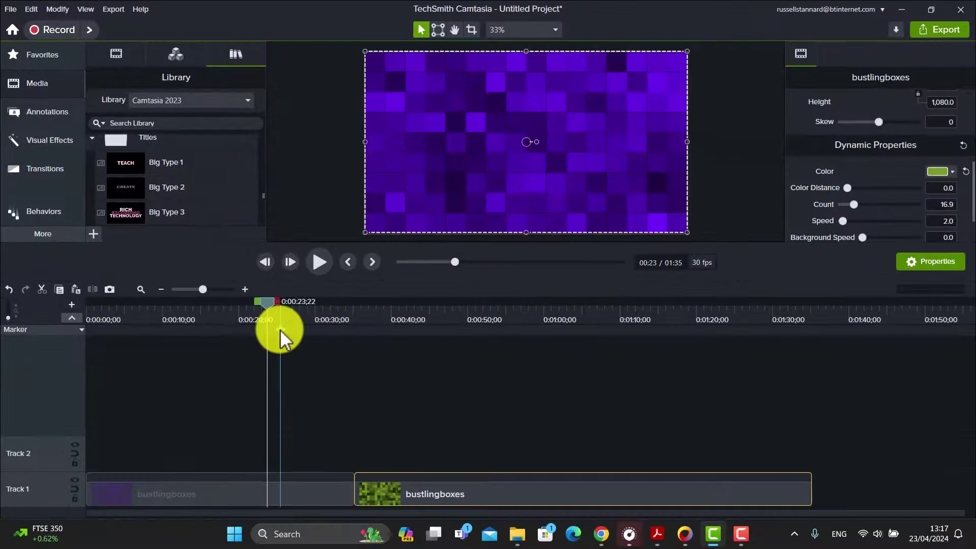
{"action": "left_click_drag", "start_coordinate": [263, 305], "coordinate": [98, 328]}
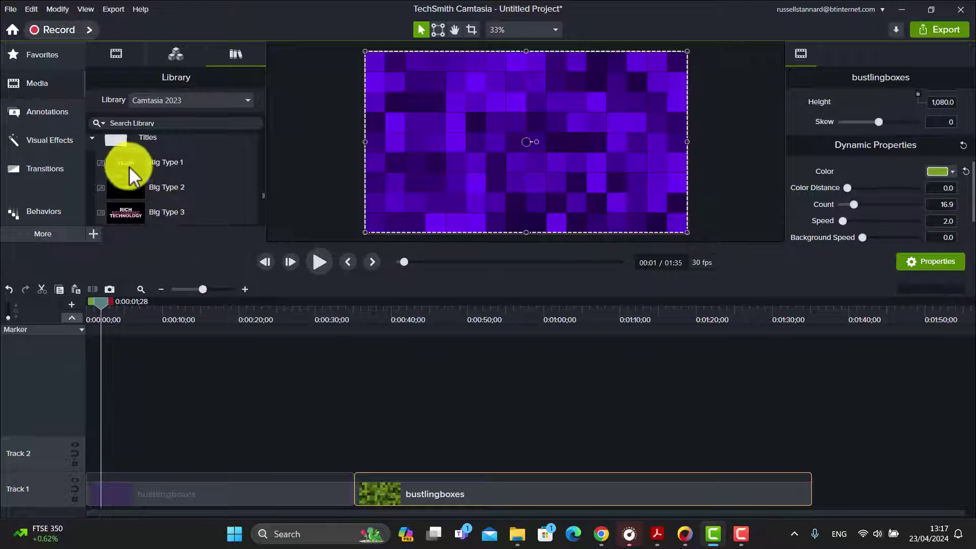
- Add the Big Type 1 title over the background on Track 2 and preview it
{"action": "left_click_drag", "start_coordinate": [122, 161], "coordinate": [490, 160]}
{"action": "left_click", "coordinate": [523, 145]}
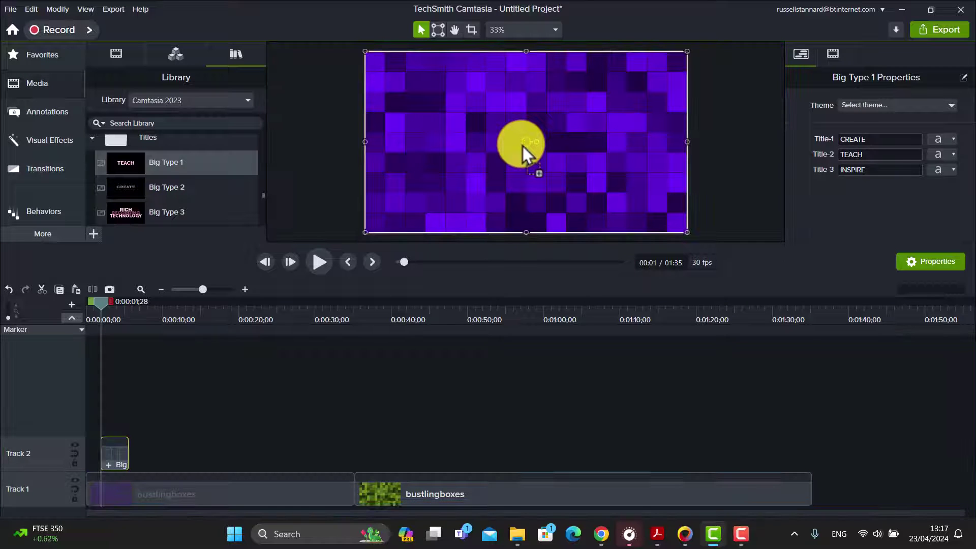
{"action": "left_click", "coordinate": [321, 261]}
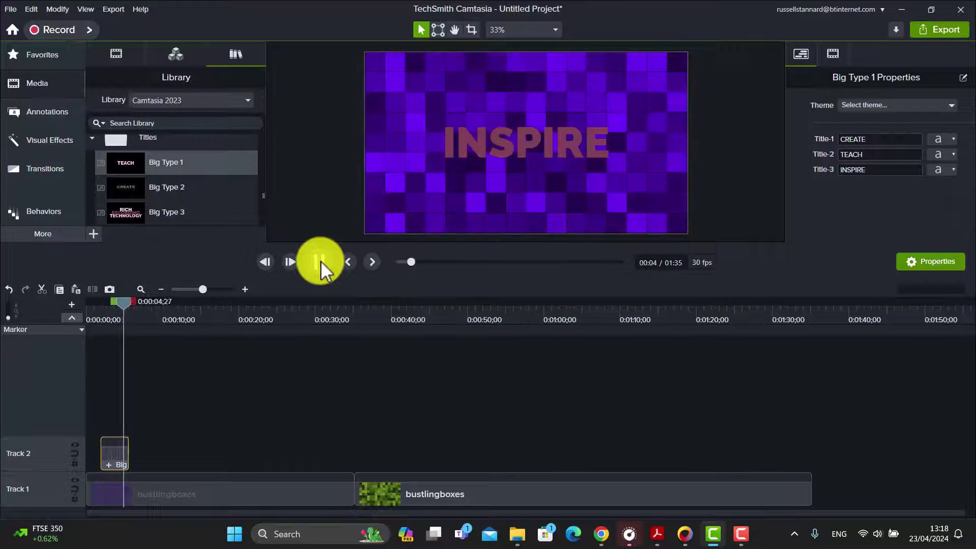
{"action": "left_click", "coordinate": [321, 261]}
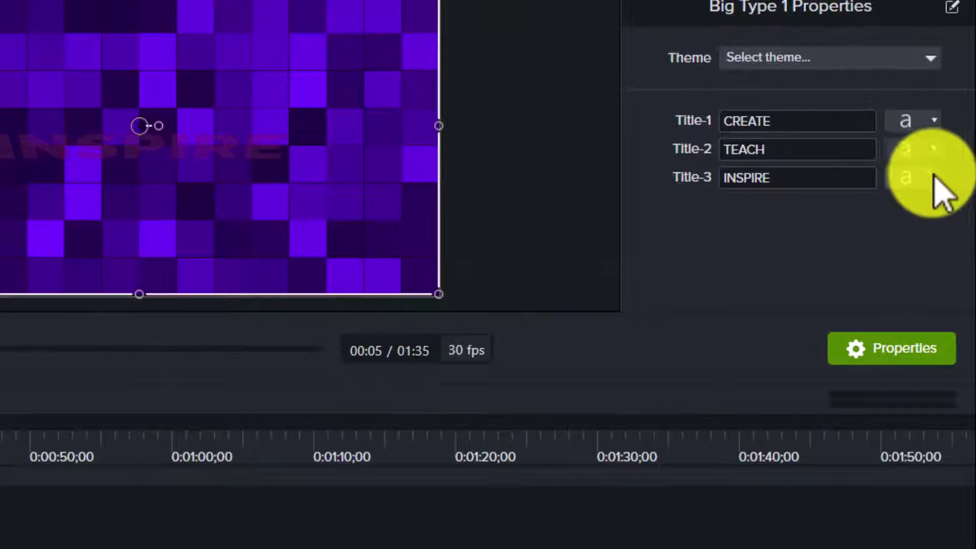
- Recolour the INSPIRE line olive green (#708041) and replay the title animation
{"action": "left_click", "coordinate": [933, 177]}
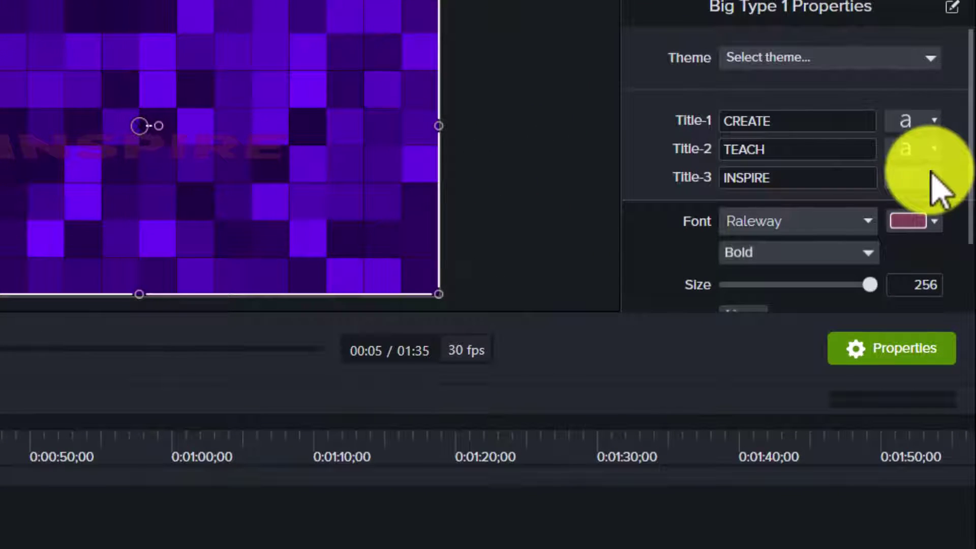
{"action": "left_click", "coordinate": [935, 224]}
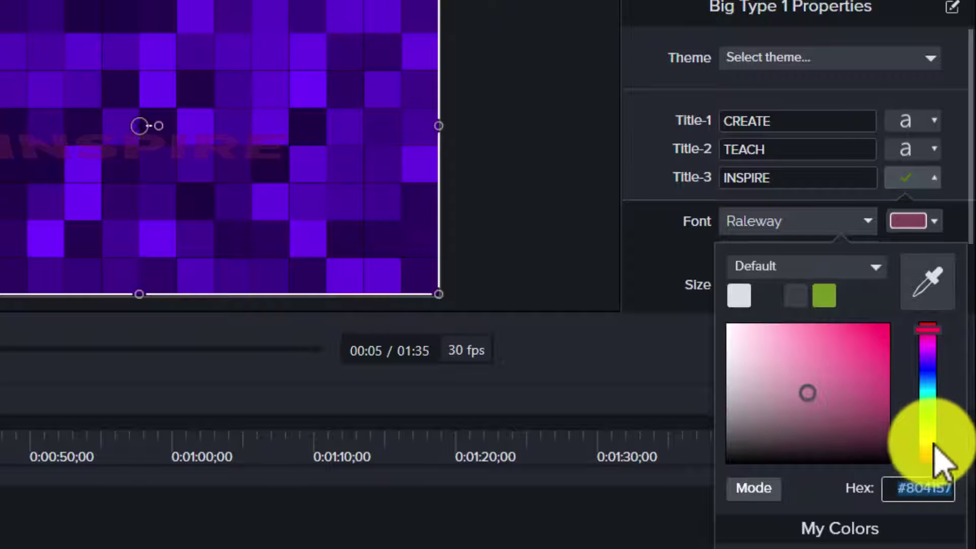
{"action": "left_click", "coordinate": [932, 437]}
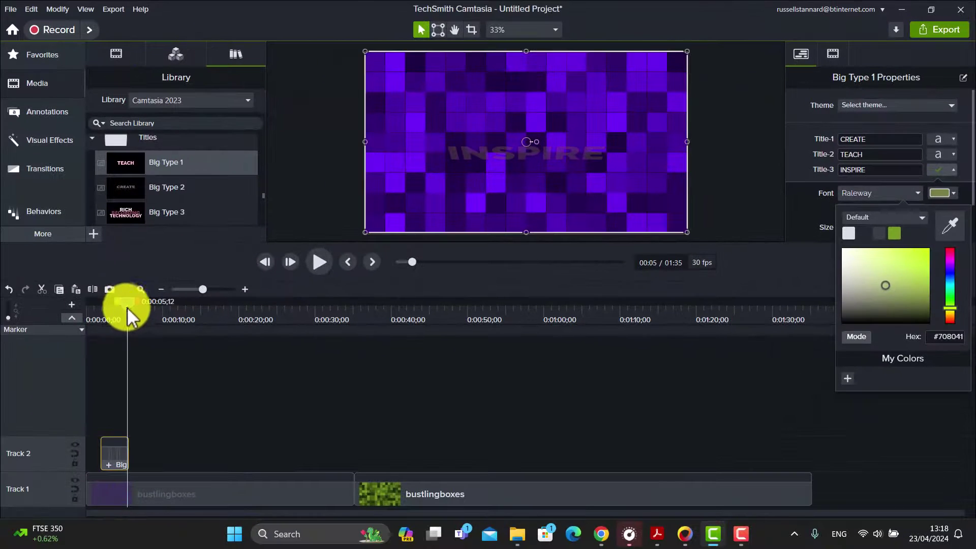
{"action": "left_click_drag", "start_coordinate": [127, 307], "coordinate": [108, 306]}
{"action": "left_click", "coordinate": [320, 263]}
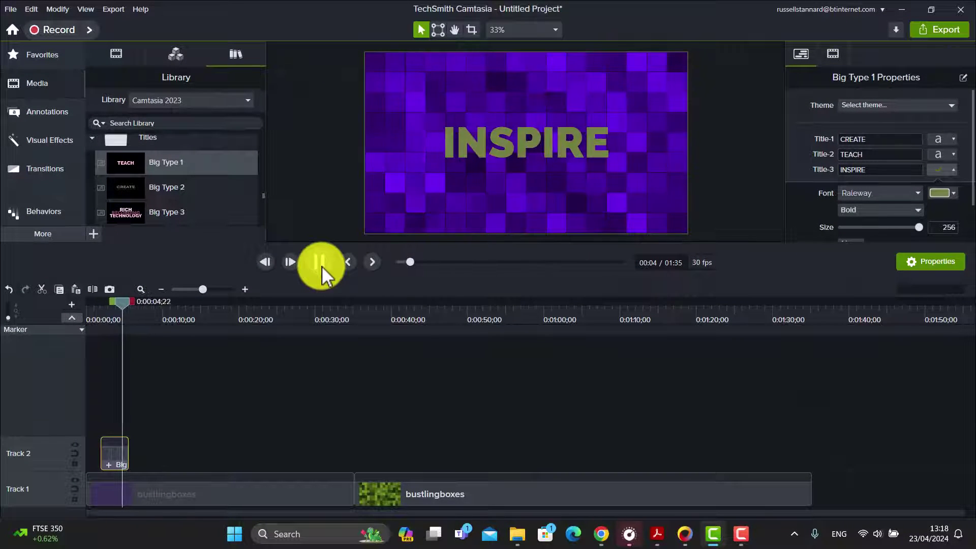
{"action": "left_click", "coordinate": [320, 263]}
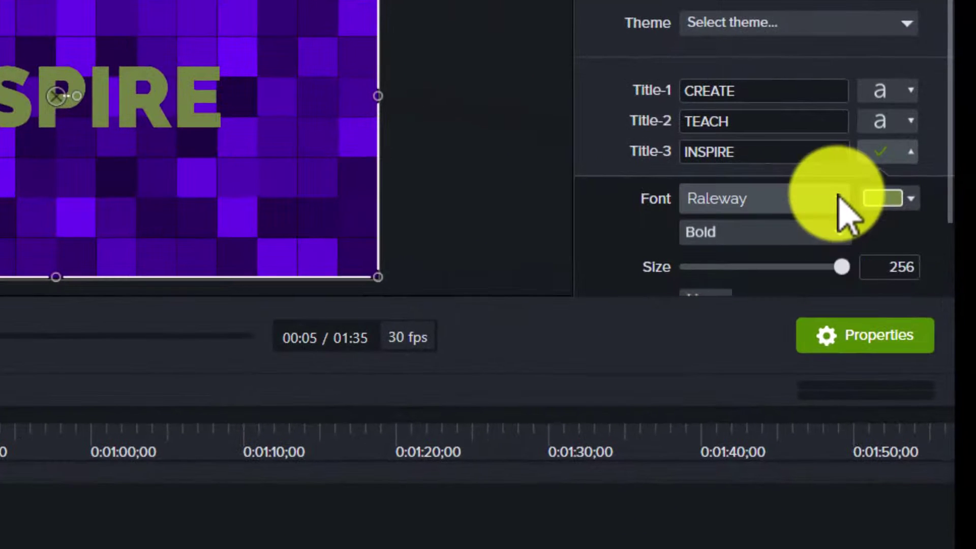
- Switch the INSPIRE line's font from Raleway to Alef
{"action": "left_click", "coordinate": [838, 196]}
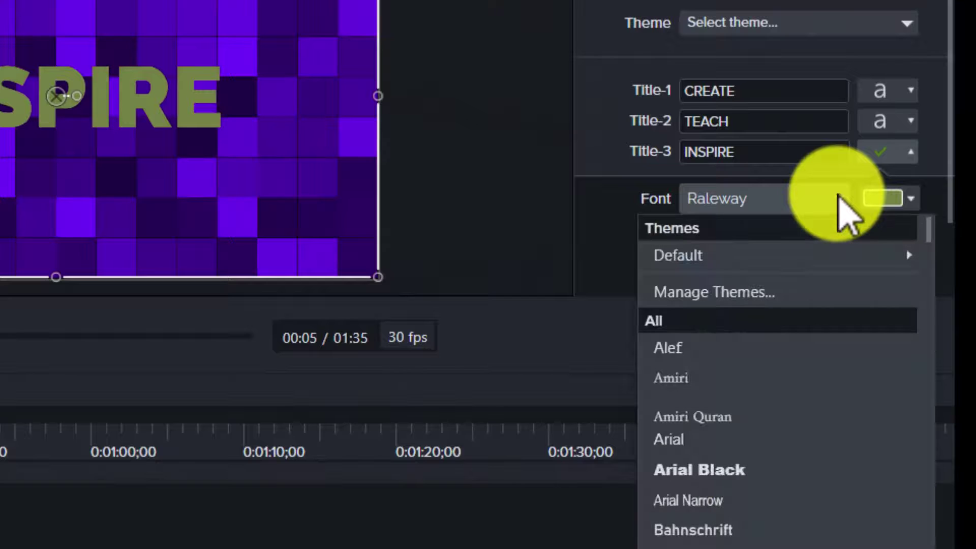
{"action": "left_click", "coordinate": [668, 348]}
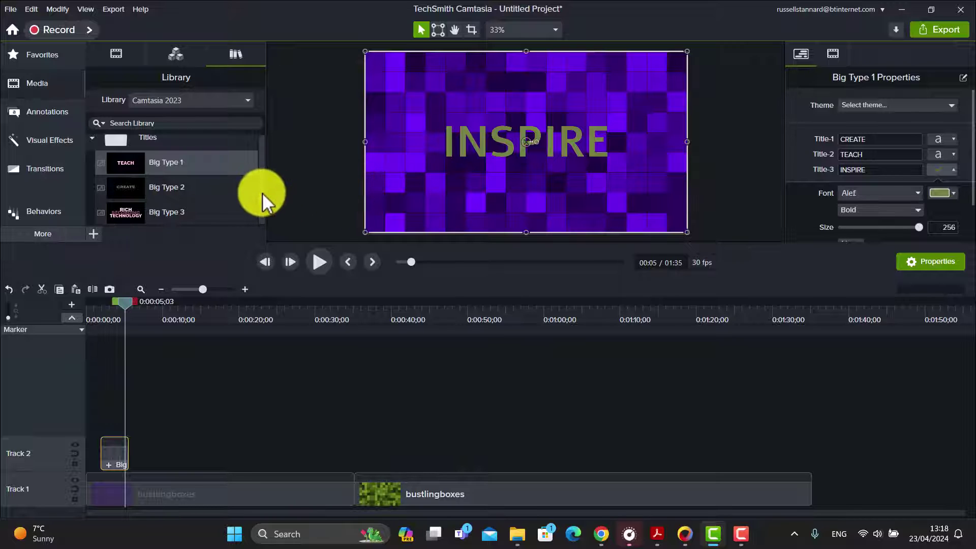
- Place Big Type 3 on Track 2 after Big Type 1 and play its preview
{"action": "left_click_drag", "start_coordinate": [127, 302], "coordinate": [153, 303]}
{"action": "left_click_drag", "start_coordinate": [122, 212], "coordinate": [148, 459]}
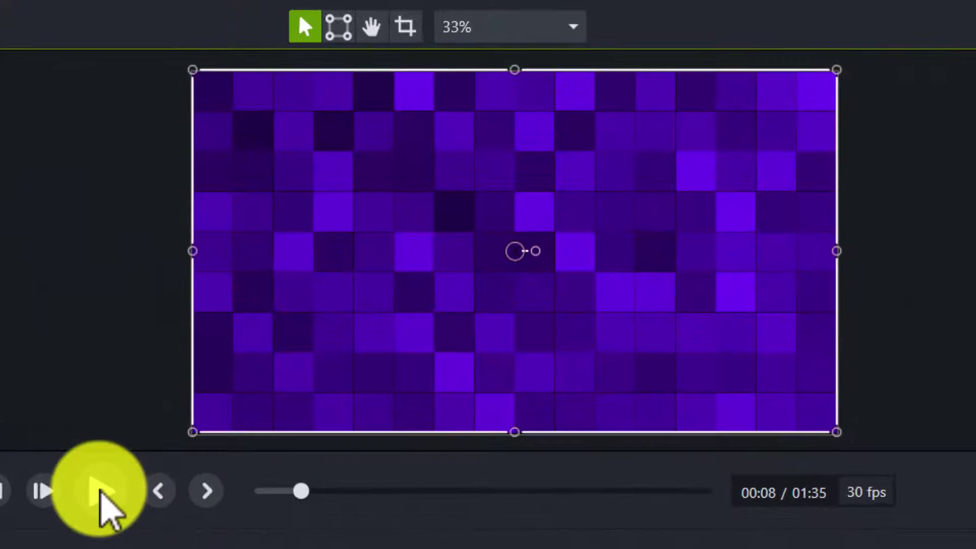
{"action": "left_click", "coordinate": [101, 490]}
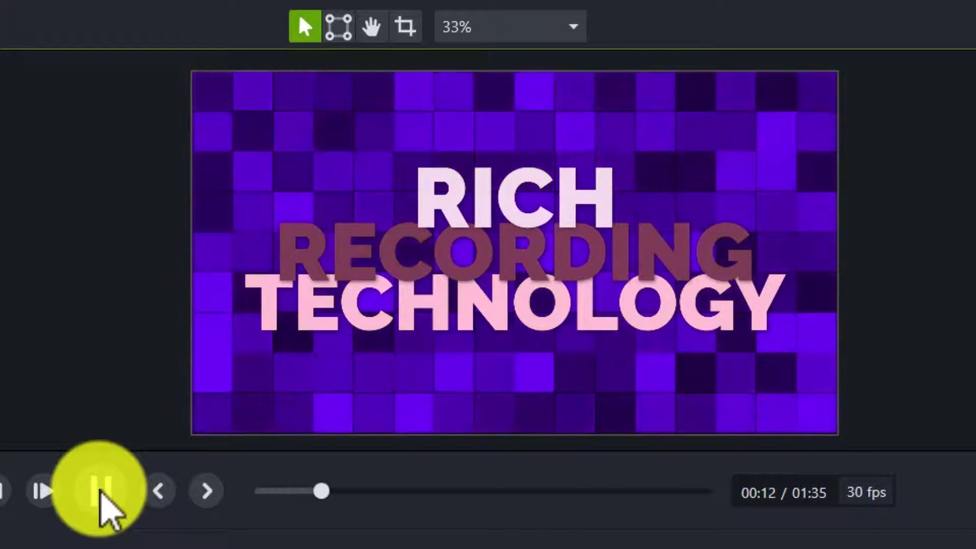
{"action": "left_click", "coordinate": [103, 491]}
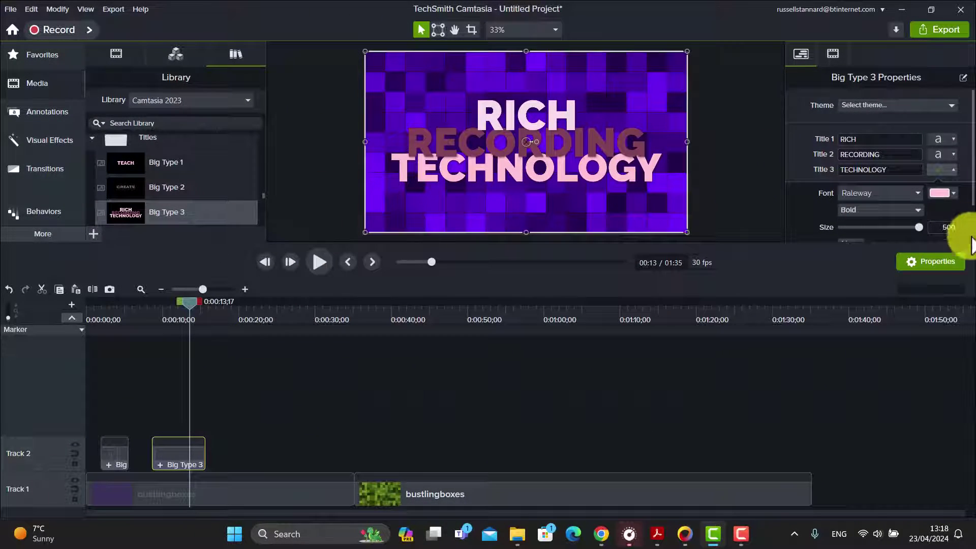
{"action": "left_click", "coordinate": [936, 261]}
{"action": "left_click", "coordinate": [937, 260]}
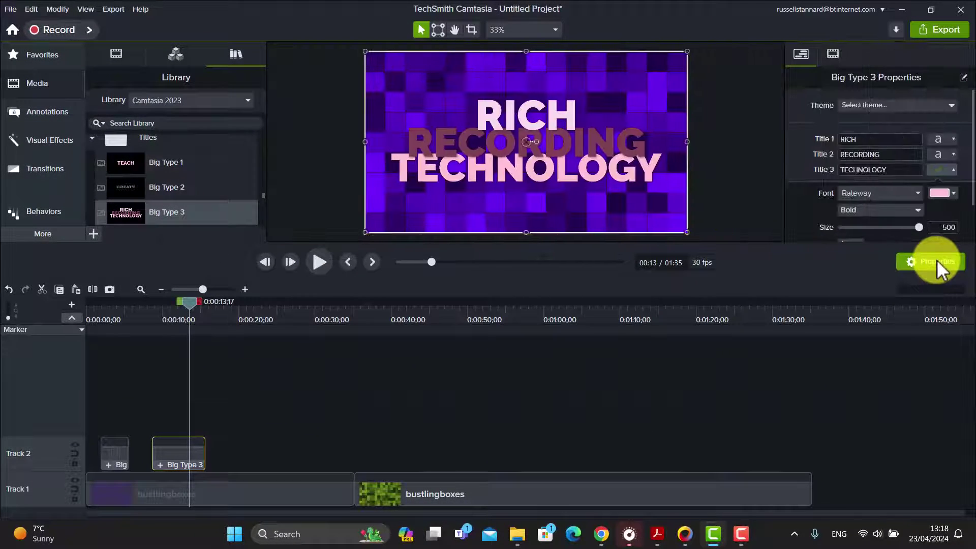
- Replace the Big Type 3 lines RICH, RECORDING, TECHNOLOGY with This, Is, Easy
{"action": "left_click", "coordinate": [875, 140]}
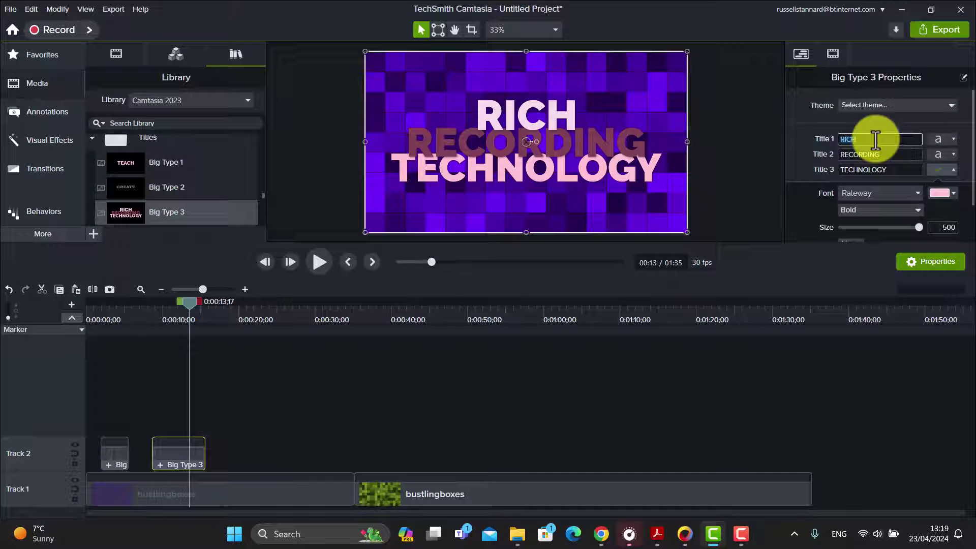
{"action": "type", "text": "This"}
{"action": "left_click", "coordinate": [884, 155]}
{"action": "type", "text": "Is"}
{"action": "left_click", "coordinate": [886, 171]}
{"action": "type", "text": "Easy"}
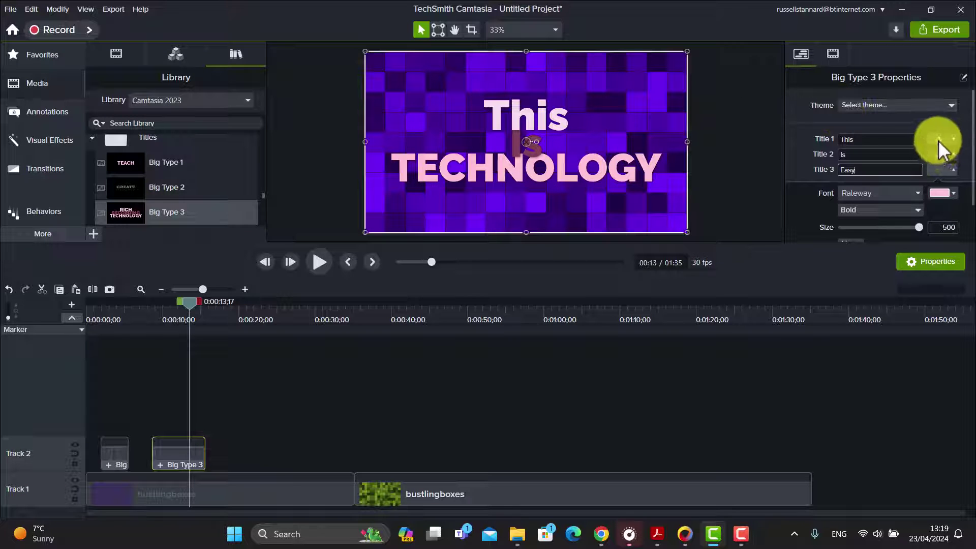
{"action": "left_click", "coordinate": [954, 139]}
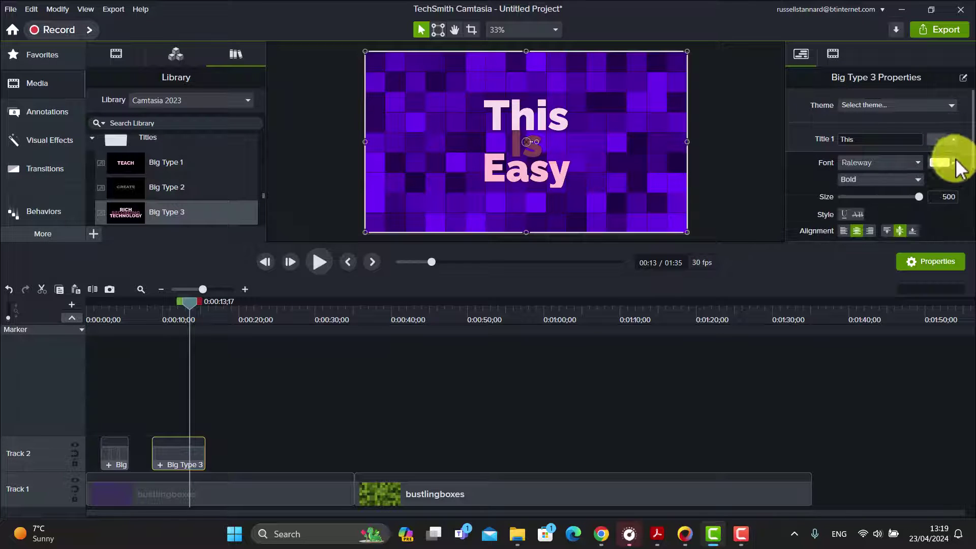
- Colour This and Easy green and Is white
{"action": "left_click", "coordinate": [954, 162]}
{"action": "left_click", "coordinate": [896, 199]}
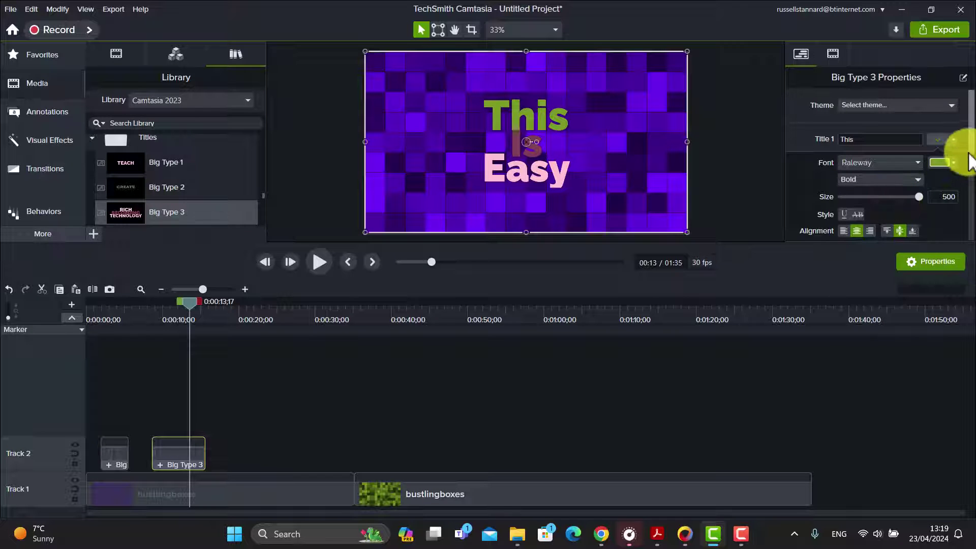
{"action": "left_click", "coordinate": [951, 139]}
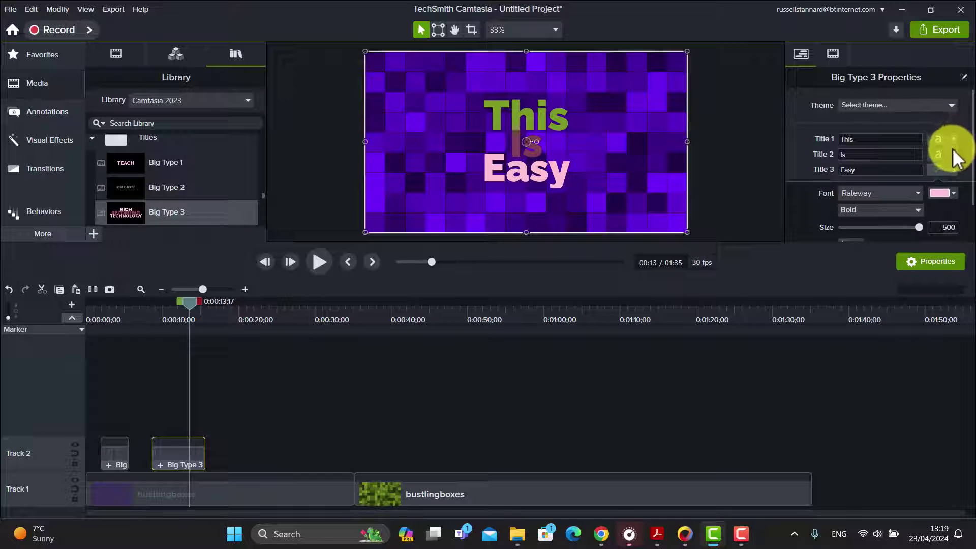
{"action": "left_click", "coordinate": [952, 152]}
{"action": "left_click", "coordinate": [954, 178]}
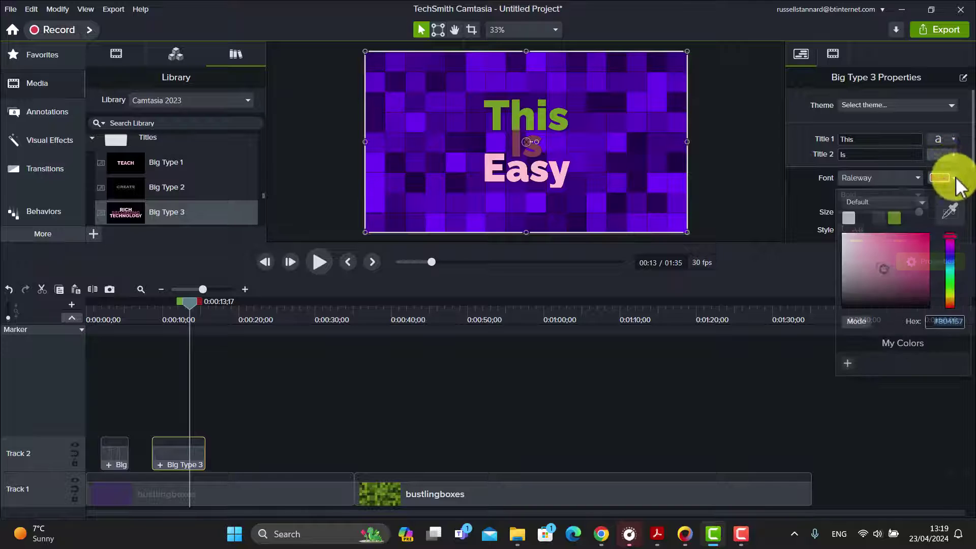
{"action": "left_click", "coordinate": [849, 217]}
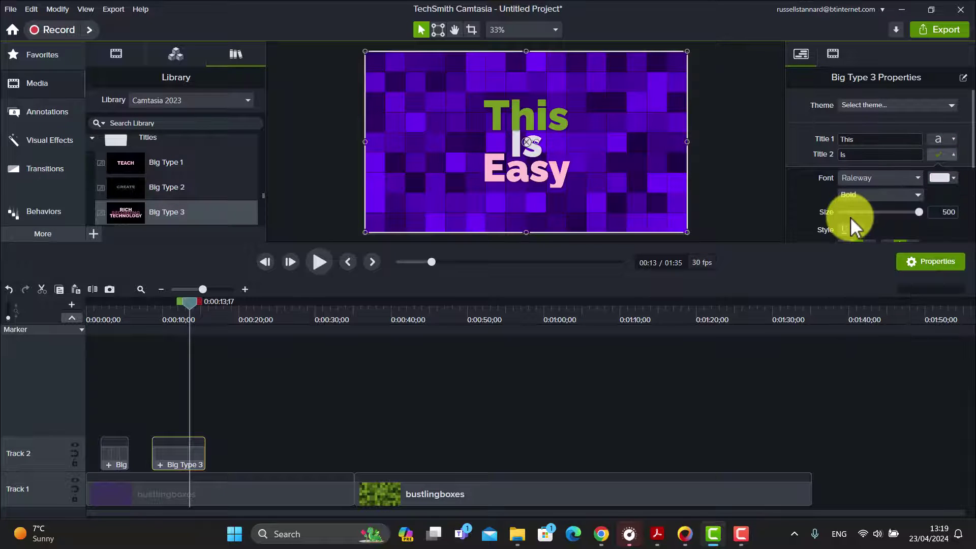
{"action": "left_click", "coordinate": [951, 153]}
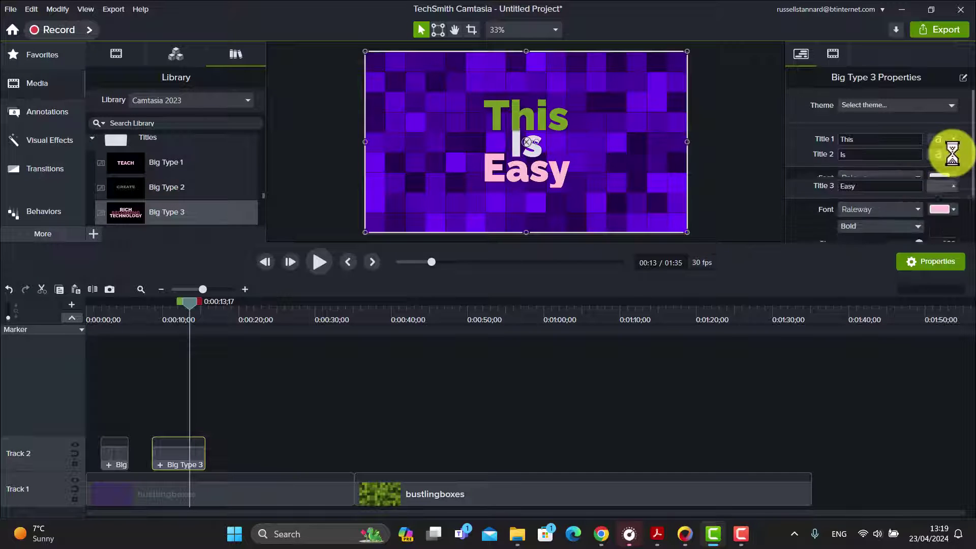
{"action": "left_click", "coordinate": [953, 195]}
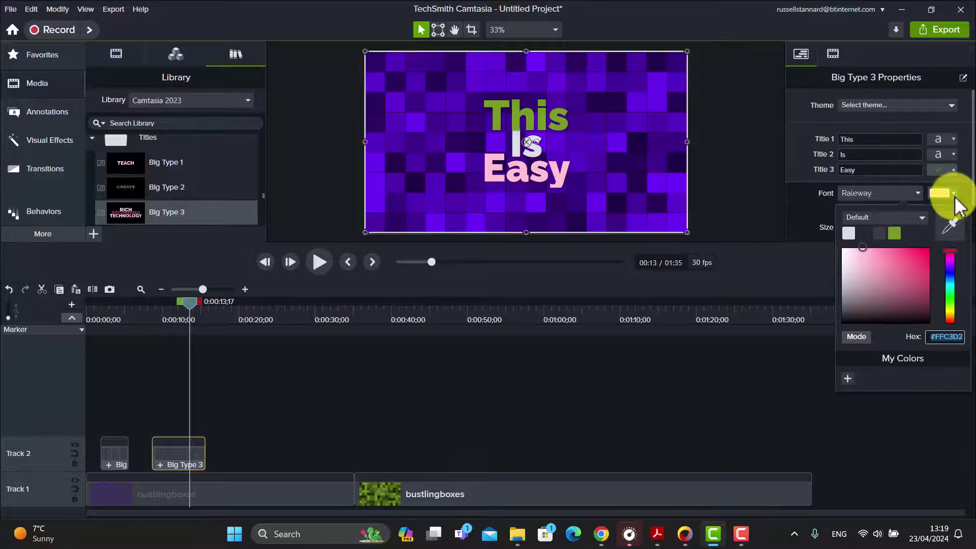
{"action": "left_click", "coordinate": [893, 231]}
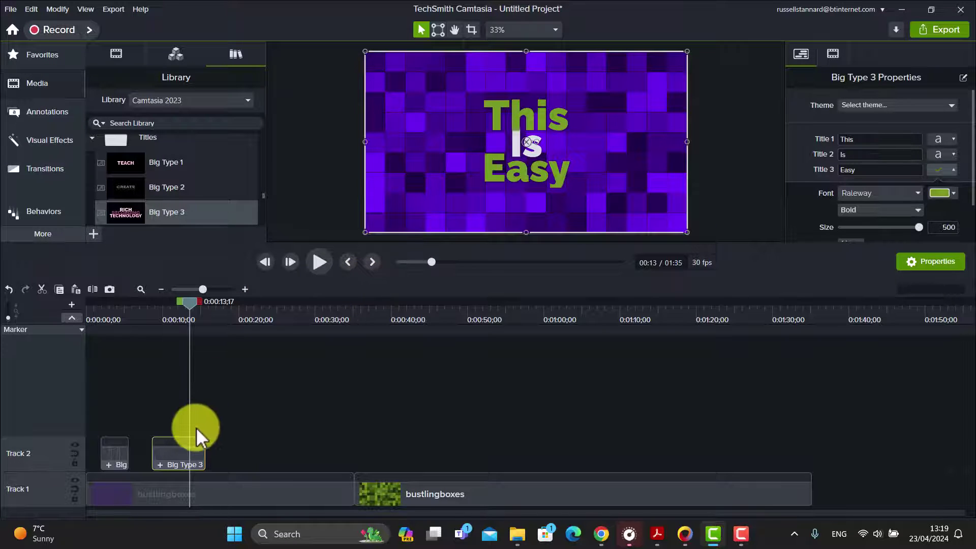
- Nudge the This Is Easy clip later and delete the pasted callout from Track 3
{"action": "mouse_move", "coordinate": [178, 450]}
{"action": "left_mouse_down"}
{"action": "mouse_move", "coordinate": [230, 439]}
{"action": "mouse_move", "coordinate": [191, 457]}
{"action": "left_mouse_up"}
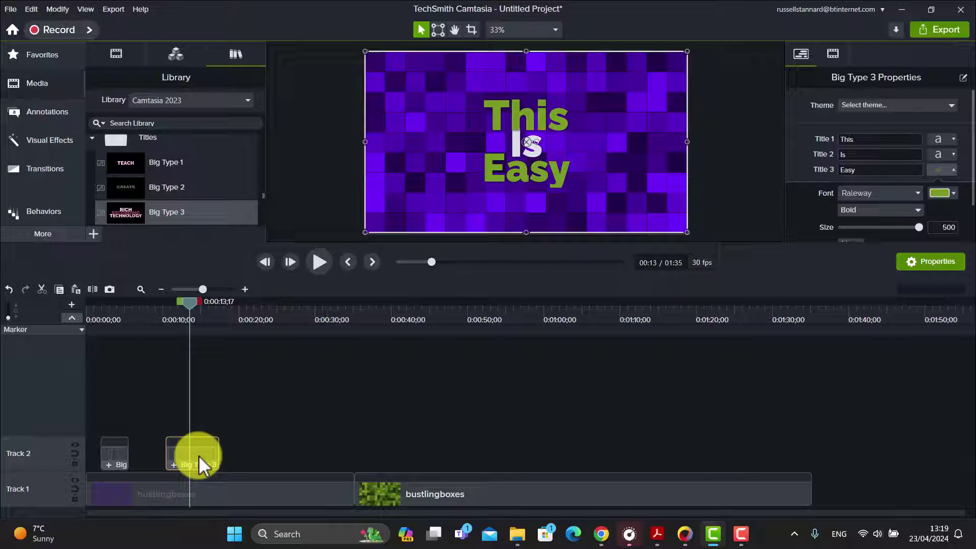
{"action": "key", "text": "ctrl+v"}
{"action": "left_click_drag", "start_coordinate": [191, 303], "coordinate": [340, 332]}
{"action": "key", "text": "ctrl+v"}
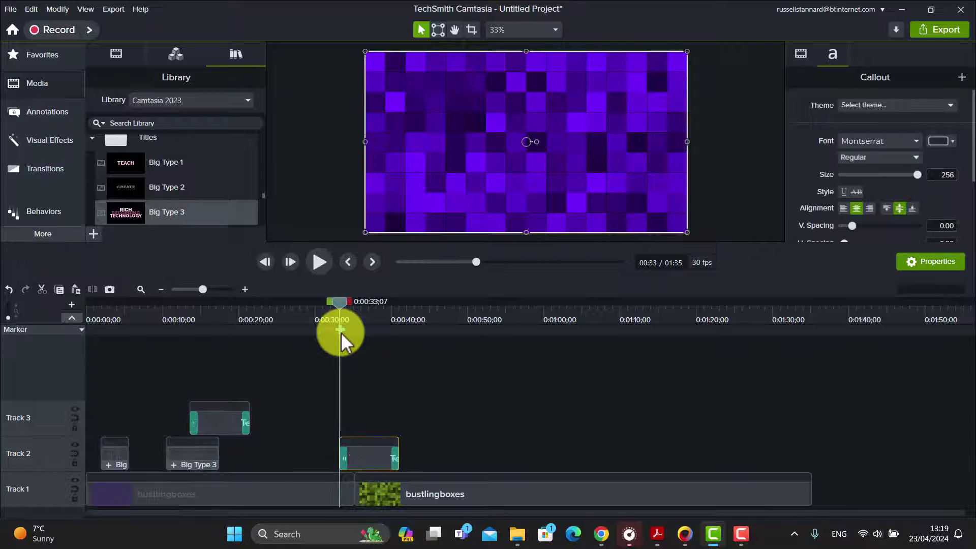
{"action": "left_click", "coordinate": [215, 424]}
{"action": "key", "text": "Delete"}
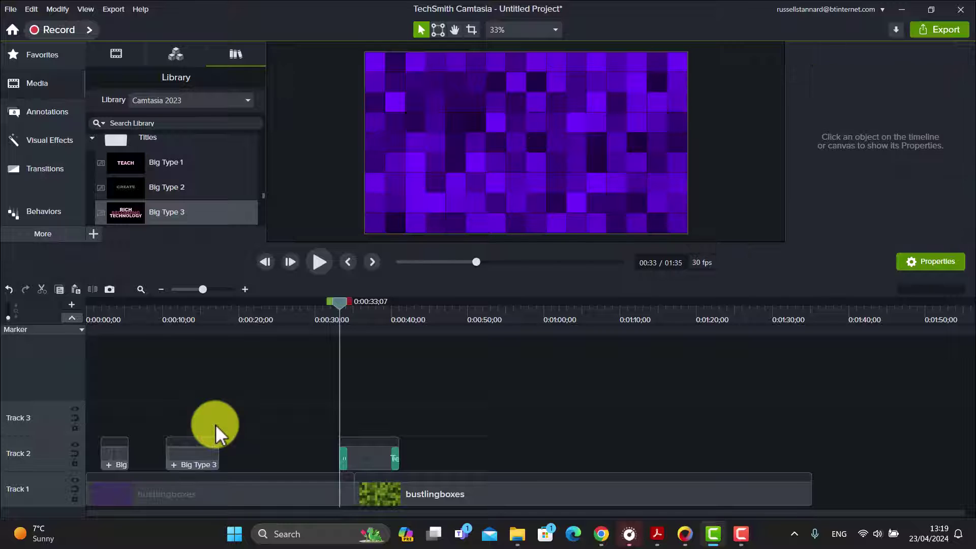
- Delete the leftover callout on Track 2 and move the This Is Easy title later, leaving a gap
{"action": "left_click_drag", "start_coordinate": [335, 308], "coordinate": [194, 343]}
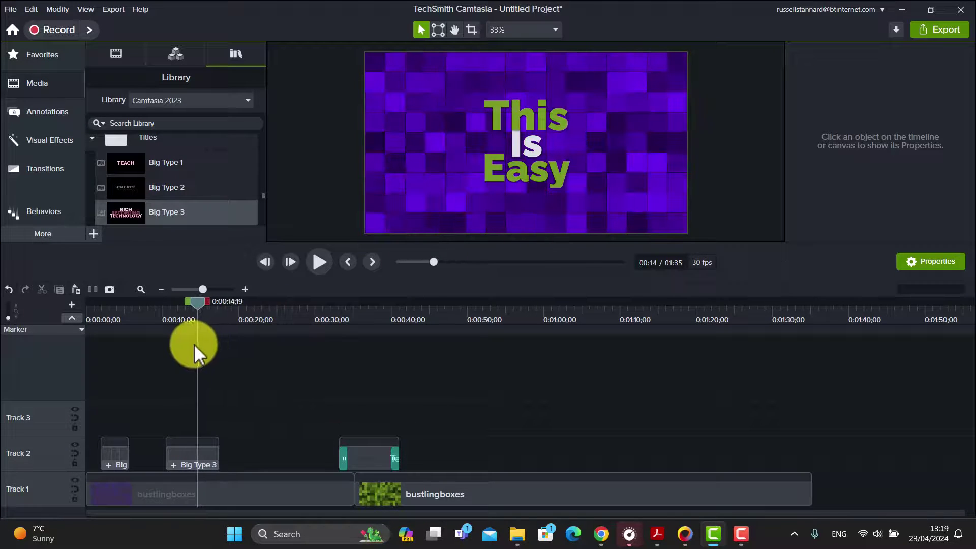
{"action": "left_click_drag", "start_coordinate": [353, 450], "coordinate": [373, 458]}
{"action": "key", "text": "Delete"}
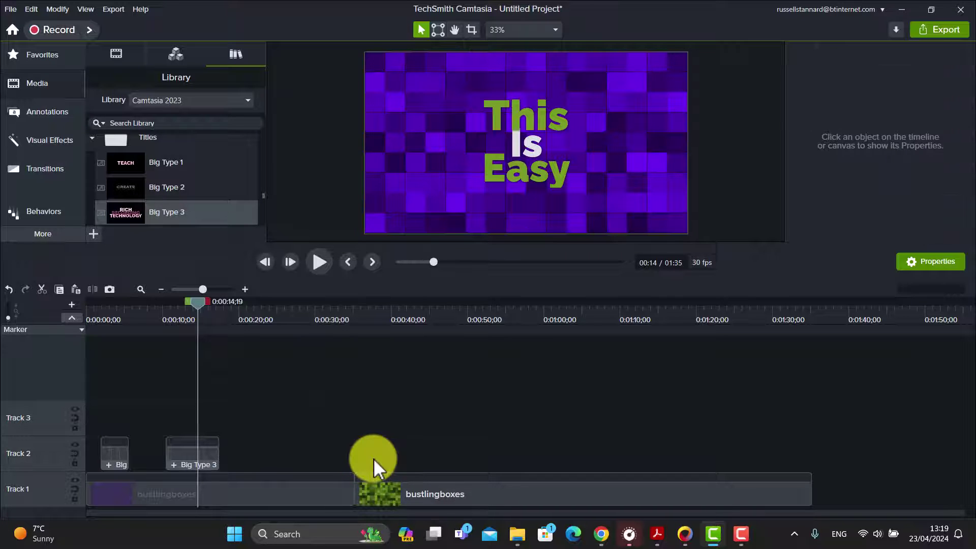
{"action": "left_click_drag", "start_coordinate": [175, 452], "coordinate": [243, 457]}
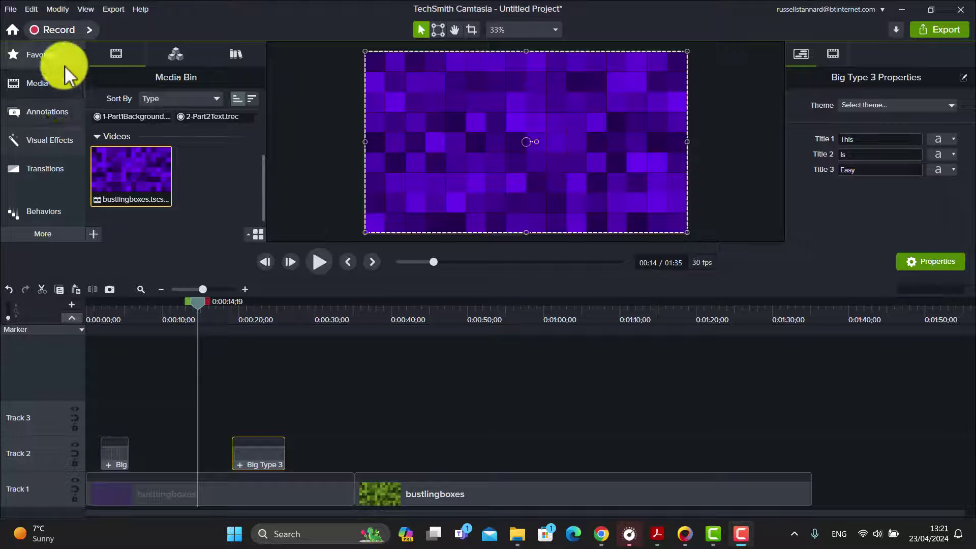
- Set Voice Narration to record from Microphone Array (Realtek) and rewind the playhead to 0:00
{"action": "left_click", "coordinate": [41, 236]}
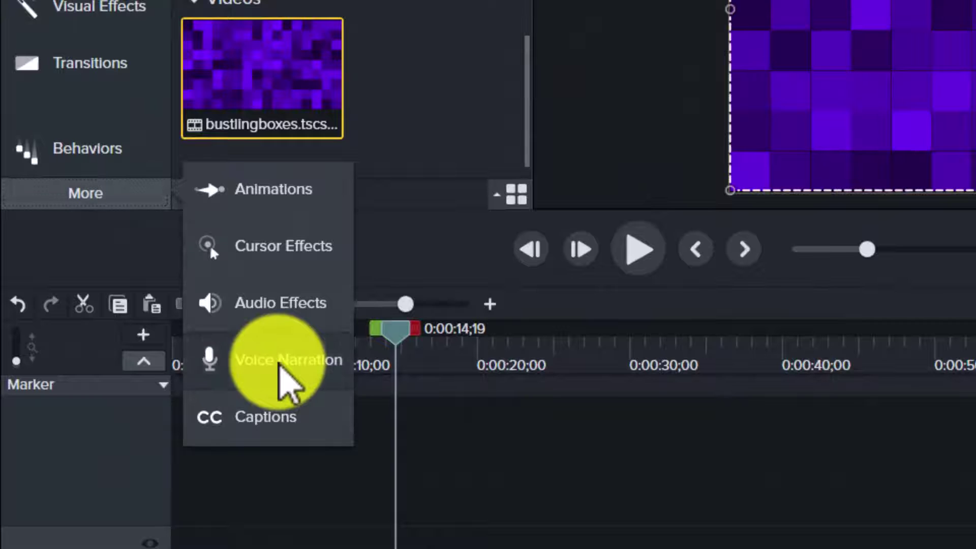
{"action": "left_click", "coordinate": [278, 371]}
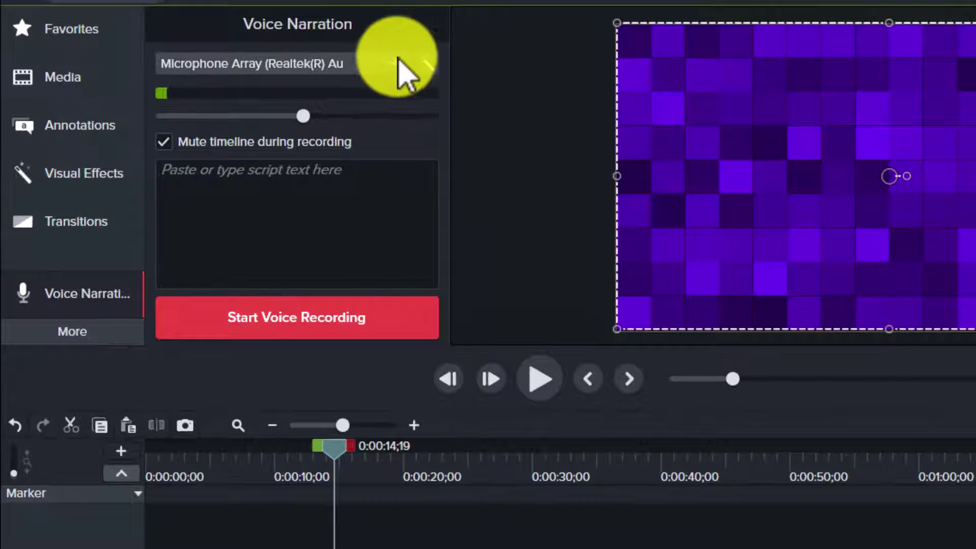
{"action": "left_click", "coordinate": [405, 73]}
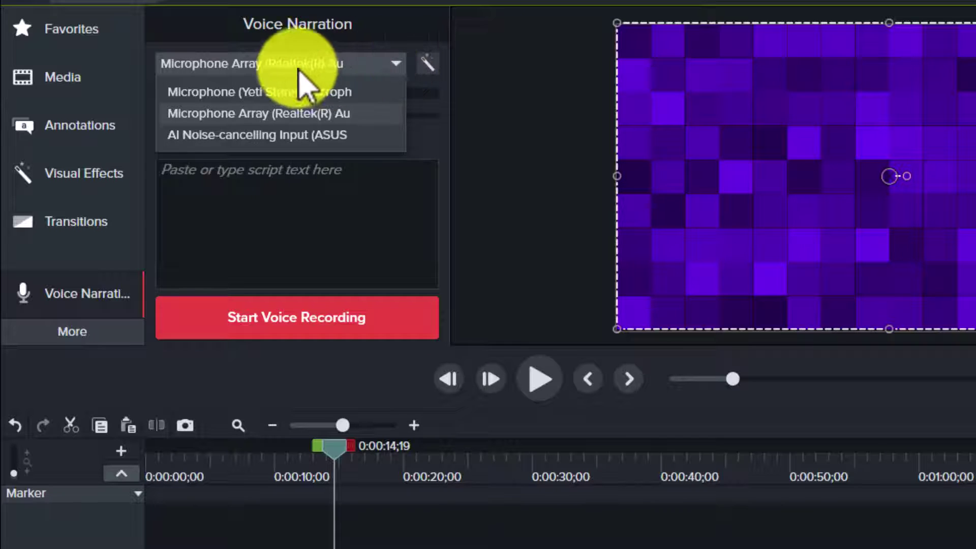
{"action": "left_click", "coordinate": [253, 63]}
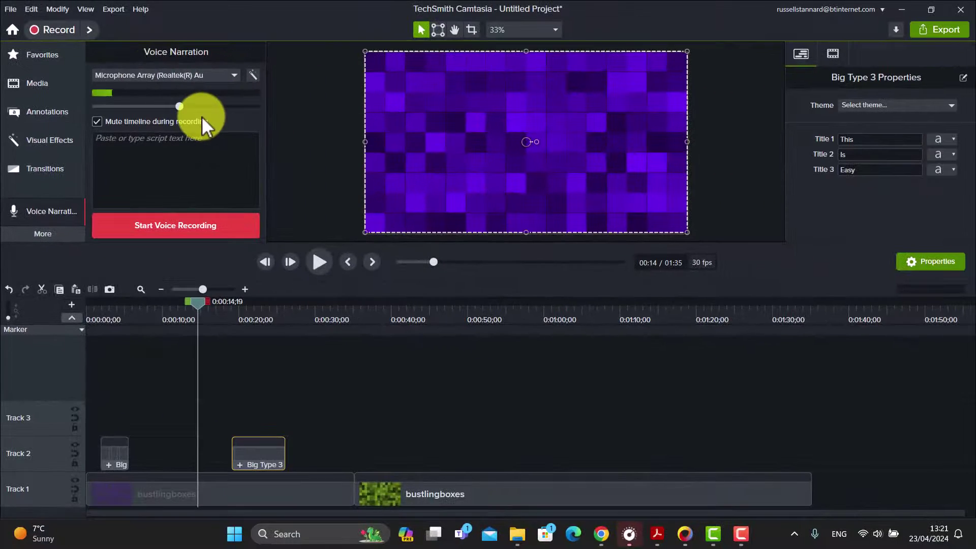
{"action": "left_click_drag", "start_coordinate": [203, 310], "coordinate": [66, 312]}
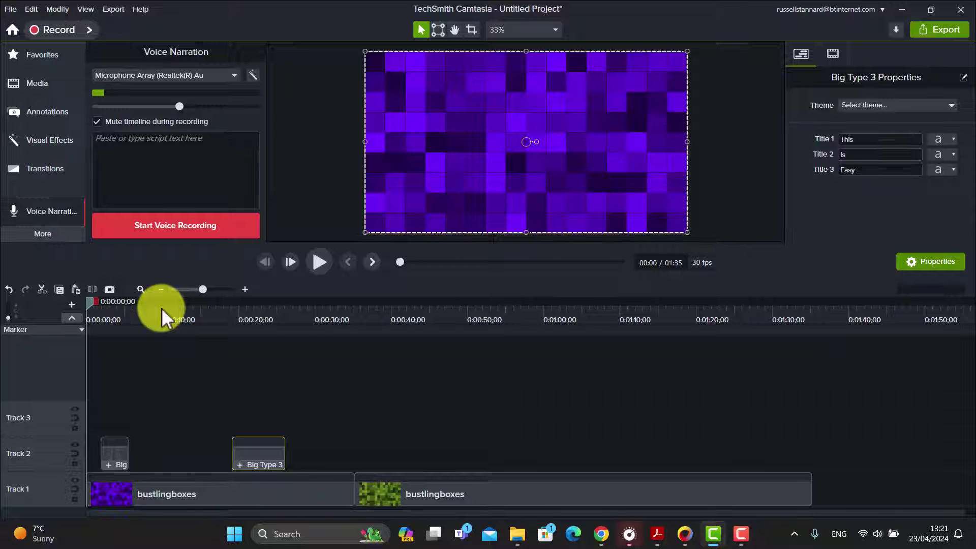
- Record a roughly 14-second voice narration and save it as Narration 109
{"action": "left_click", "coordinate": [169, 225]}
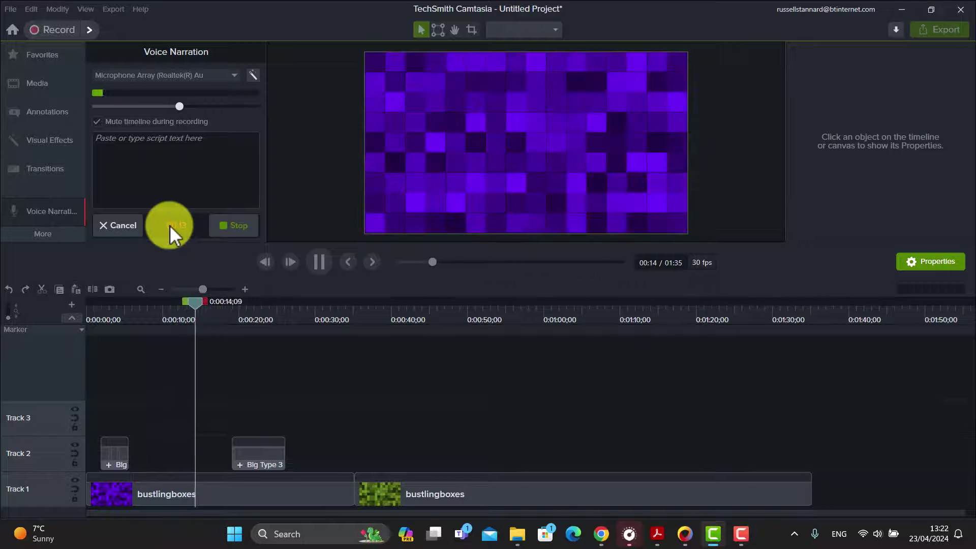
{"action": "left_click", "coordinate": [237, 228]}
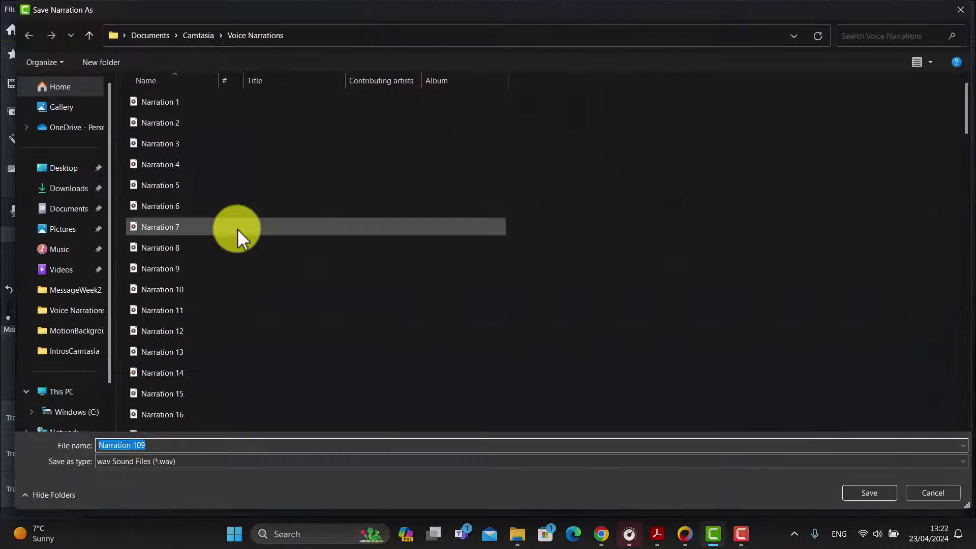
{"action": "left_click", "coordinate": [874, 493]}
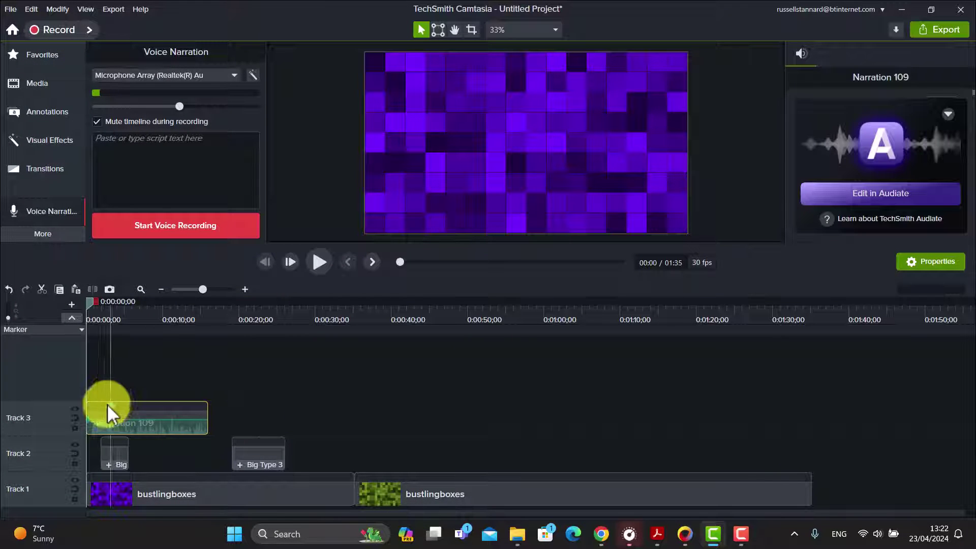
- Preview the narration with the titles, then shift all clips up one track, emptying Track 1
{"action": "left_click_drag", "start_coordinate": [91, 299], "coordinate": [218, 316]}
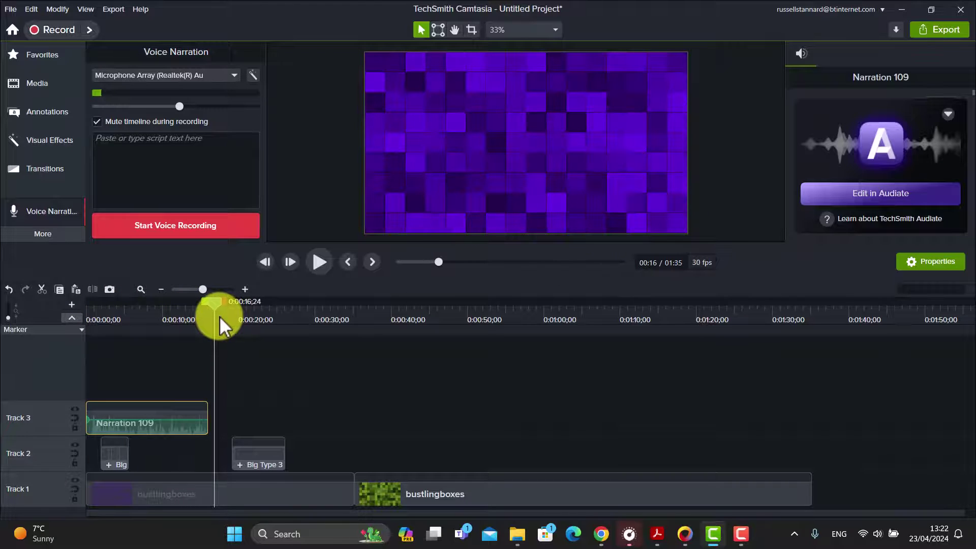
{"action": "left_click_drag", "start_coordinate": [214, 300], "coordinate": [67, 302]}
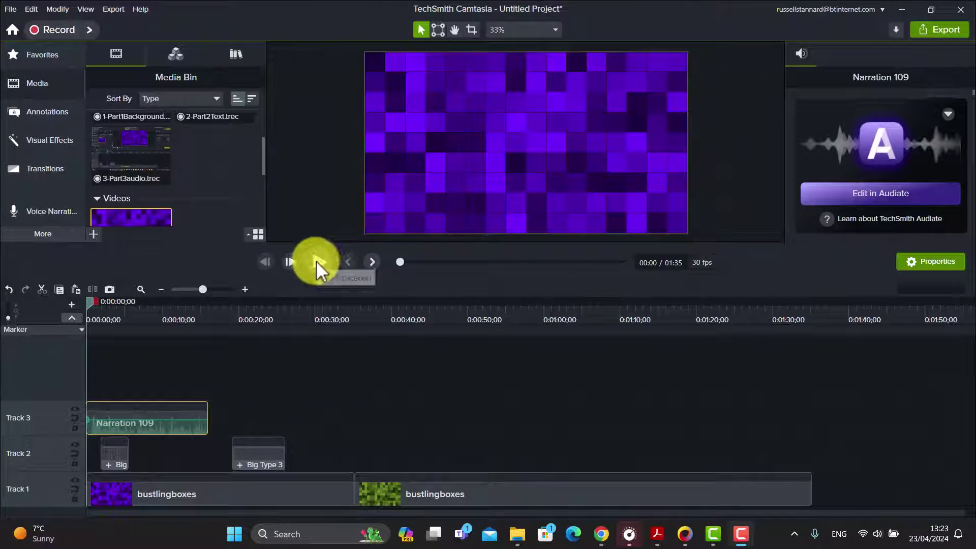
{"action": "left_click", "coordinate": [316, 260]}
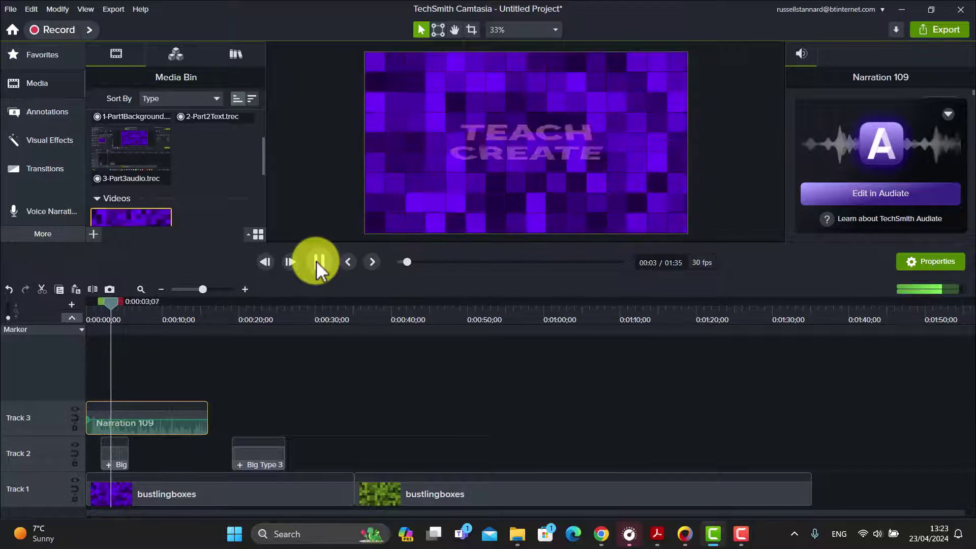
{"action": "left_click", "coordinate": [316, 260]}
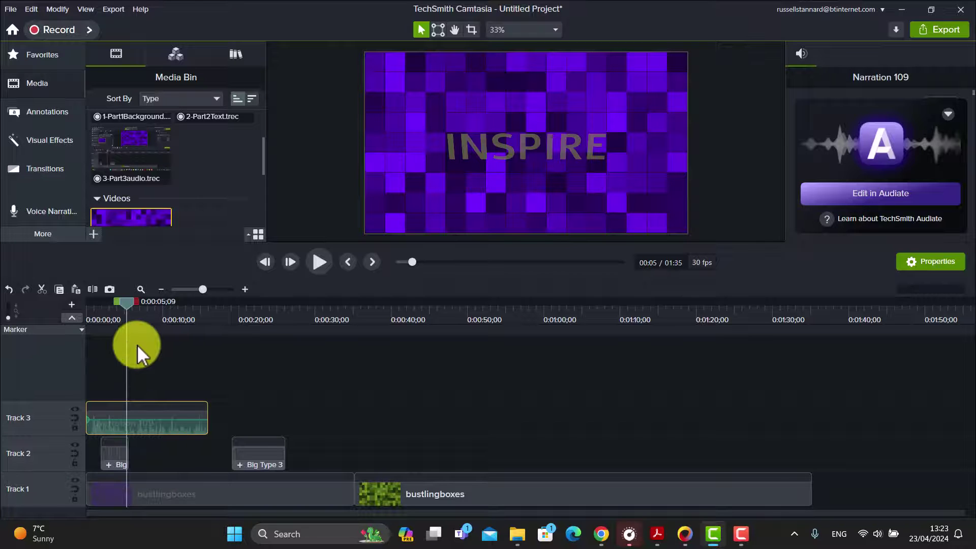
{"action": "left_click_drag", "start_coordinate": [99, 352], "coordinate": [383, 495]}
{"action": "left_click_drag", "start_coordinate": [562, 499], "coordinate": [529, 444]}
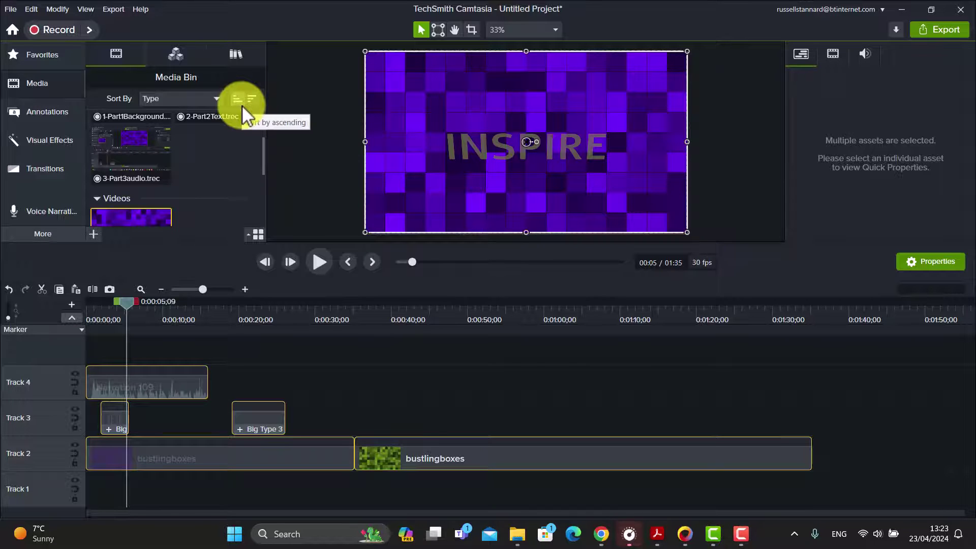
- Place the Library's Hip-Hop-Chambers-88-BPM audio on Track 1 at the project start
{"action": "left_click", "coordinate": [238, 49]}
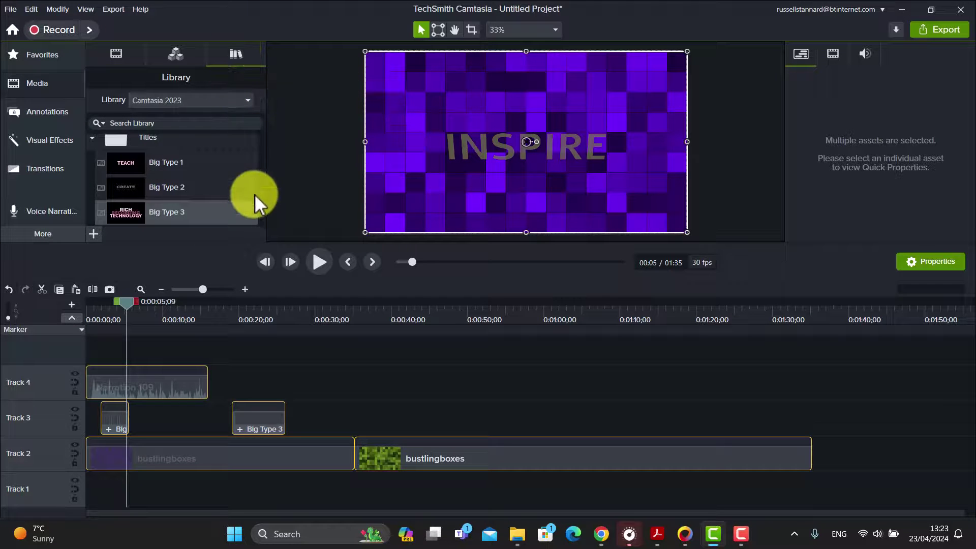
{"action": "left_click_drag", "start_coordinate": [264, 194], "coordinate": [261, 126]}
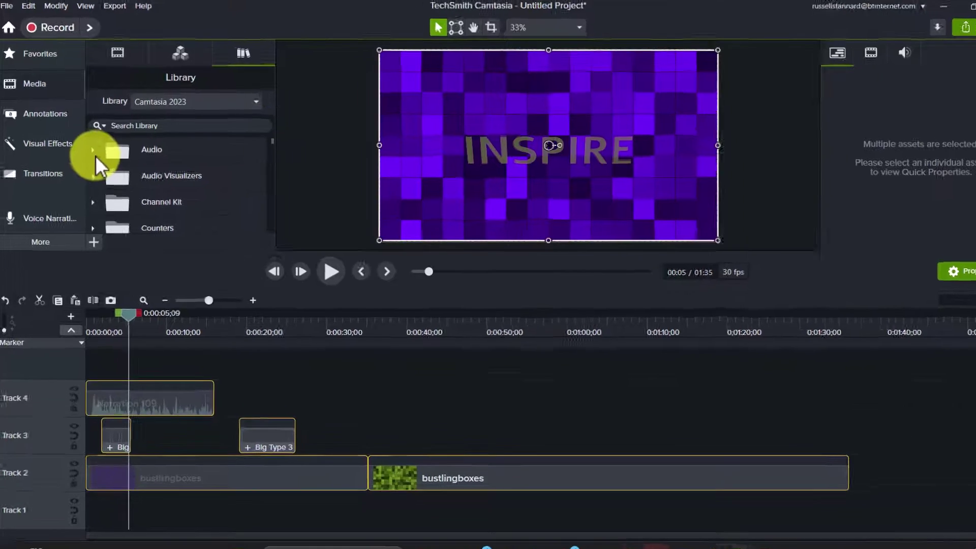
{"action": "left_click", "coordinate": [93, 147]}
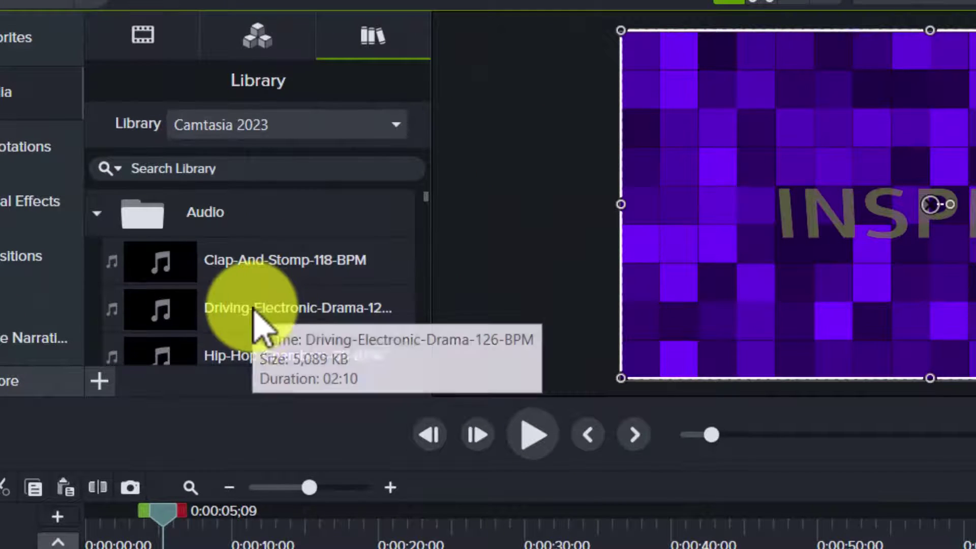
{"action": "left_click_drag", "start_coordinate": [228, 358], "coordinate": [275, 548]}
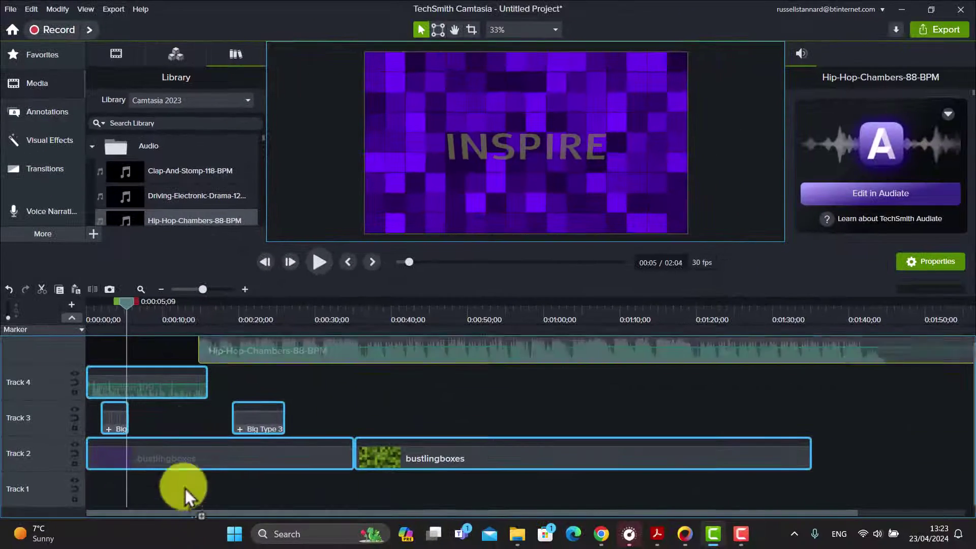
{"action": "left_click_drag", "start_coordinate": [185, 489], "coordinate": [76, 505]}
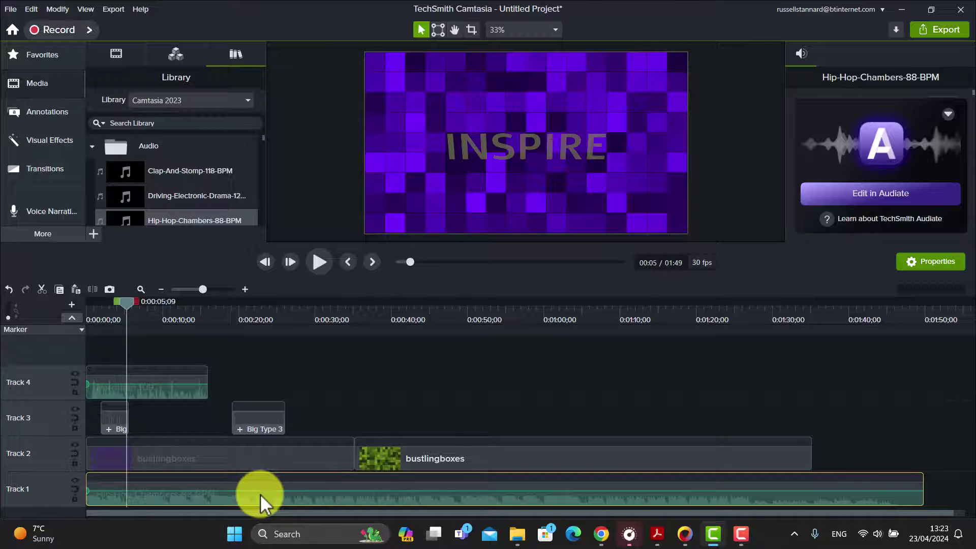
- Lower the music volume to about 9% and trim it to end with the backgrounds
{"action": "left_click_drag", "start_coordinate": [256, 491], "coordinate": [253, 505]}
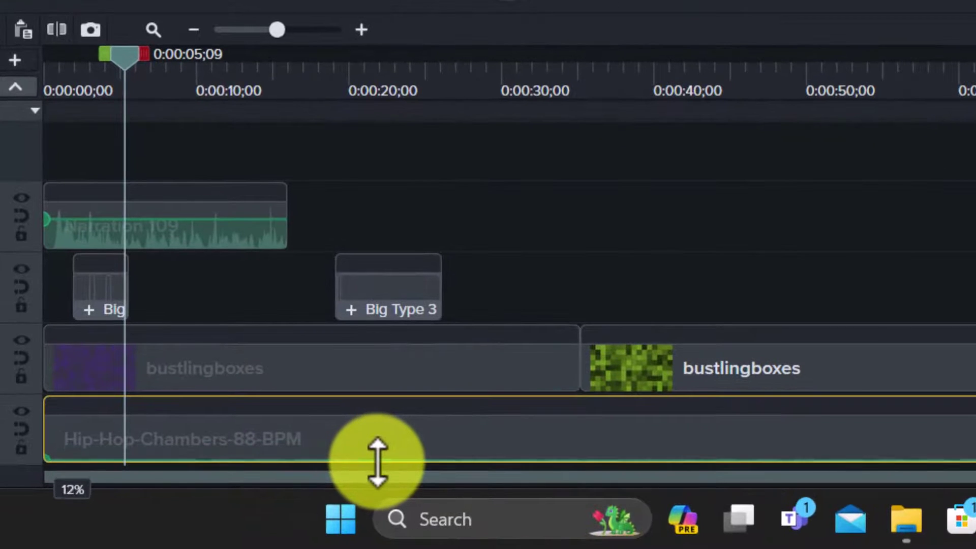
{"action": "left_click_drag", "start_coordinate": [377, 462], "coordinate": [376, 463]}
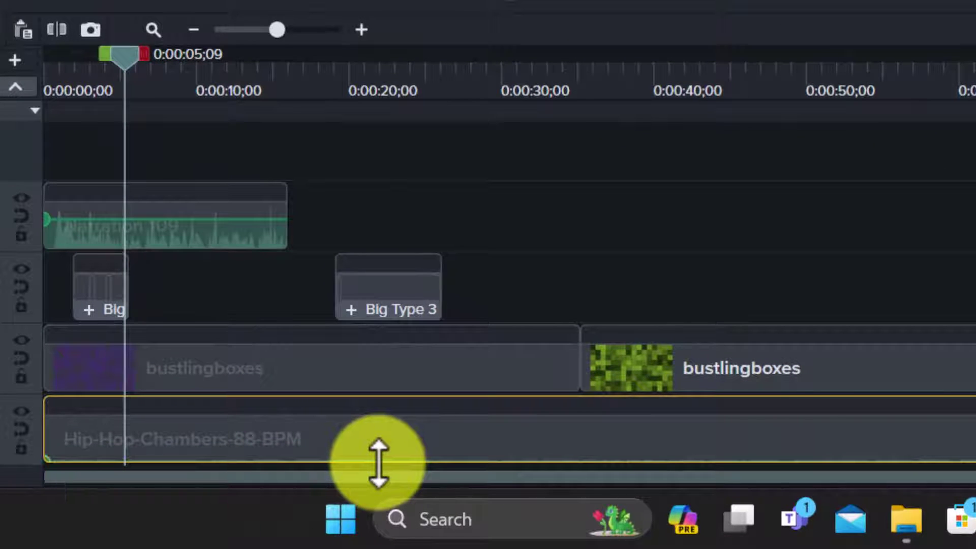
{"action": "left_click_drag", "start_coordinate": [124, 72], "coordinate": [6, 88]}
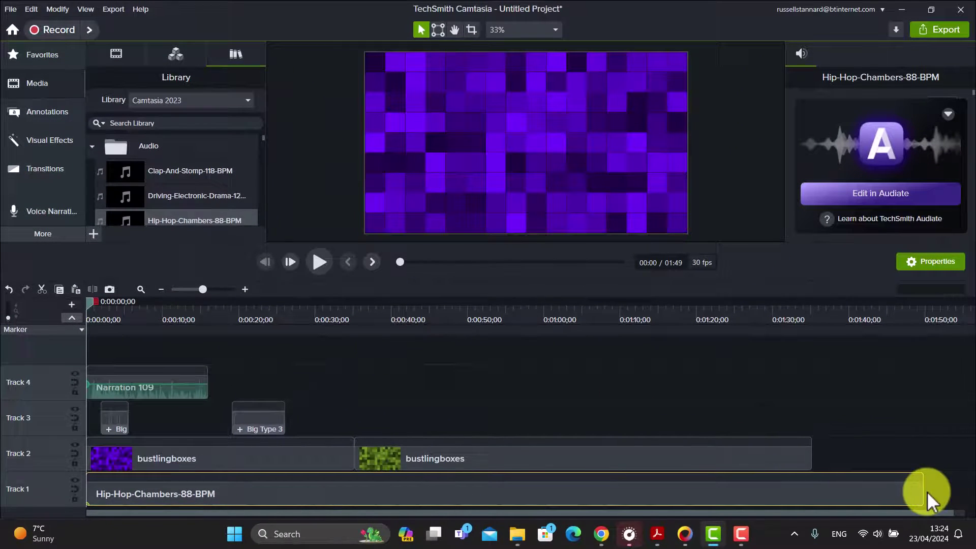
{"action": "left_click_drag", "start_coordinate": [923, 490], "coordinate": [812, 491]}
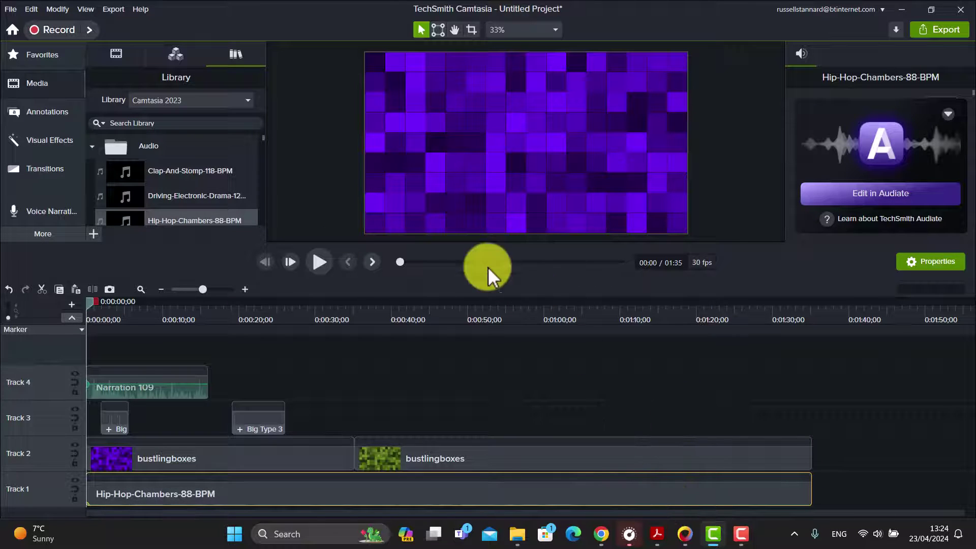
- Play the project, then put the playhead at 0:35 and select the background and music clips
{"action": "left_click", "coordinate": [319, 261]}
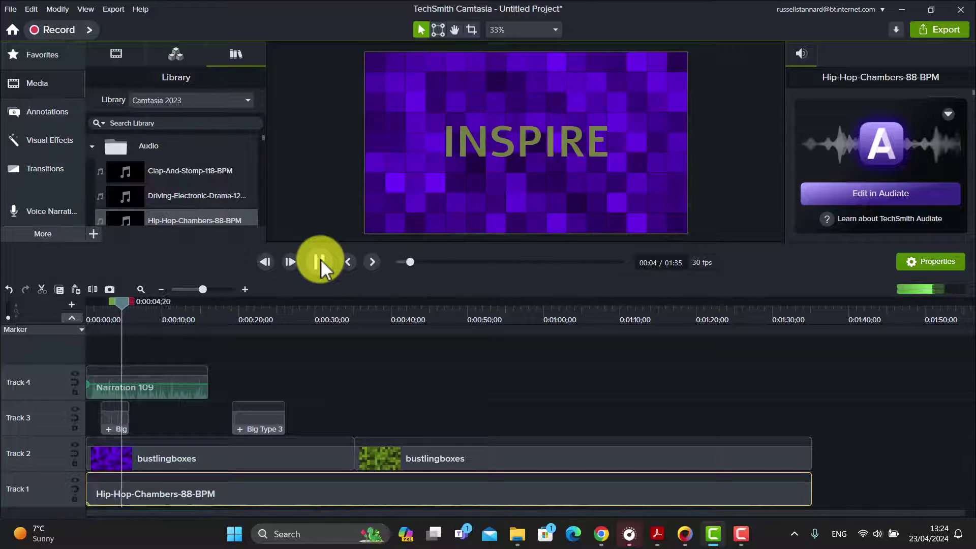
{"action": "left_click", "coordinate": [320, 261]}
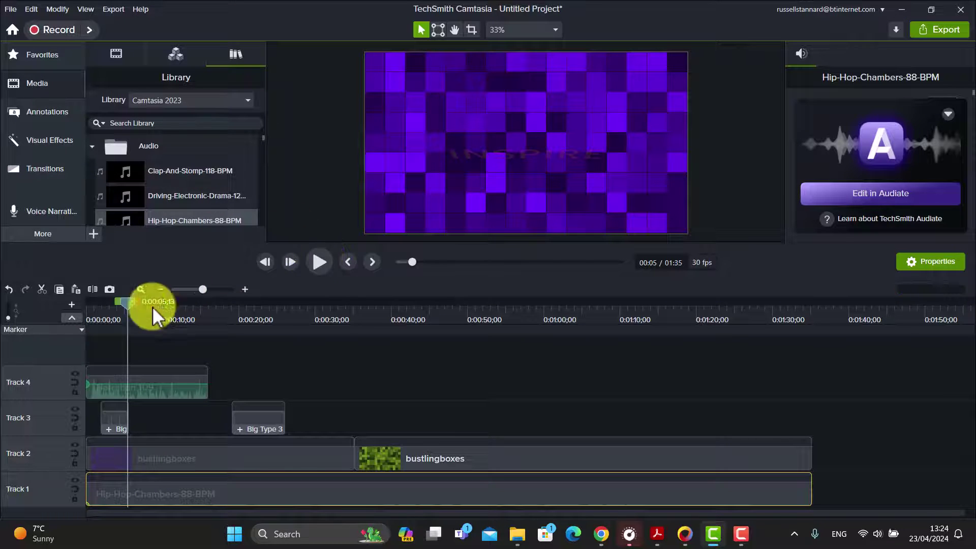
{"action": "left_click_drag", "start_coordinate": [132, 301], "coordinate": [357, 331]}
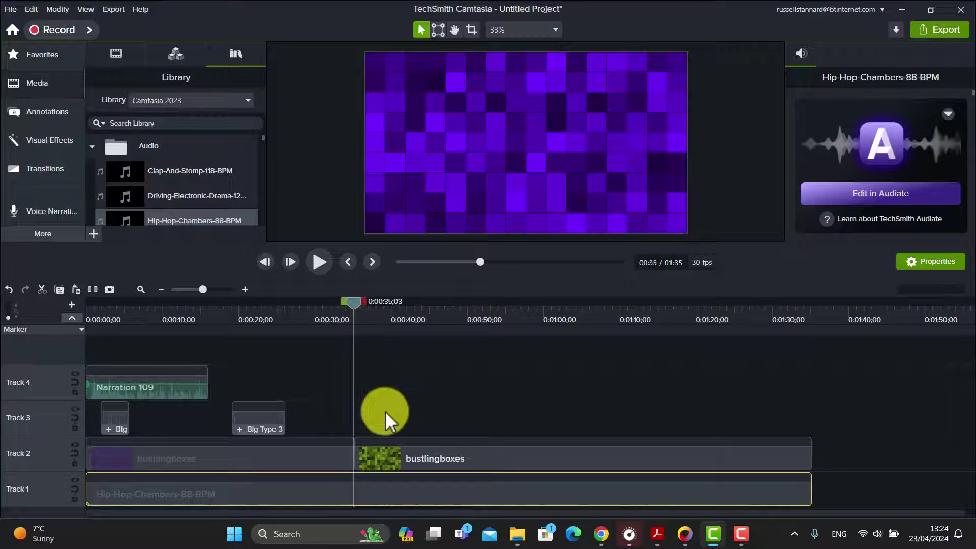
{"action": "left_click_drag", "start_coordinate": [385, 400], "coordinate": [365, 526]}
- Split at 0:35 and delete the second bustlingboxes clip and the trailing music
{"action": "left_click", "coordinate": [93, 289]}
{"action": "left_click", "coordinate": [431, 457]}
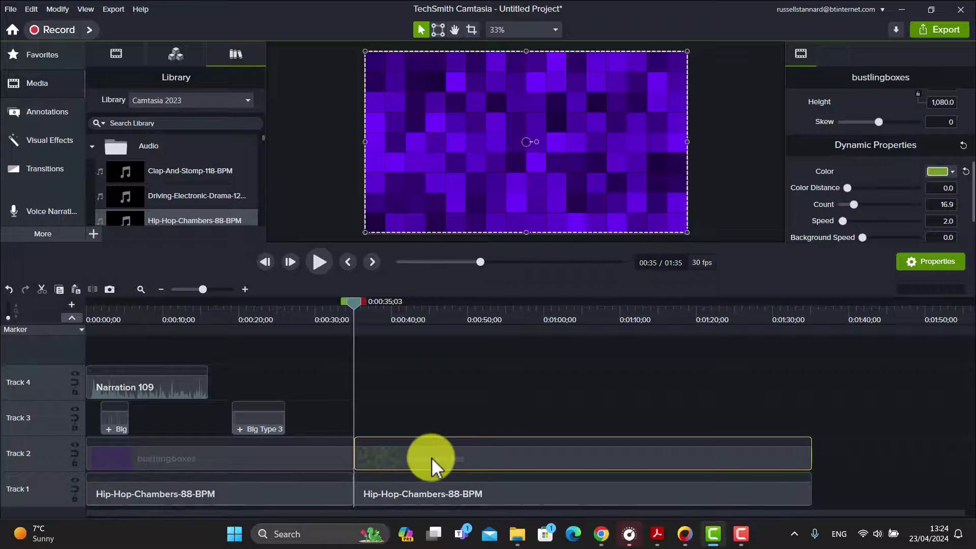
{"action": "key", "text": "Delete"}
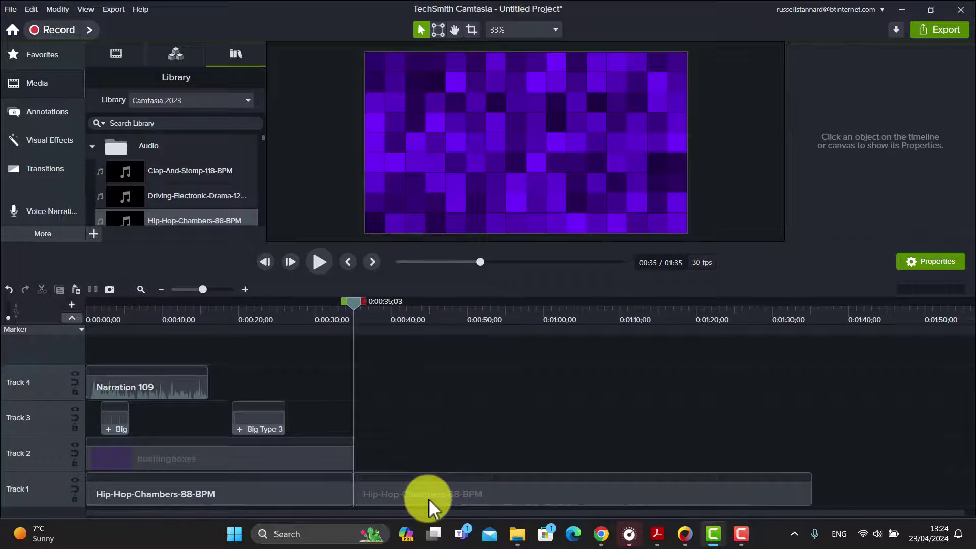
{"action": "left_click", "coordinate": [429, 497]}
{"action": "key", "text": "Delete"}
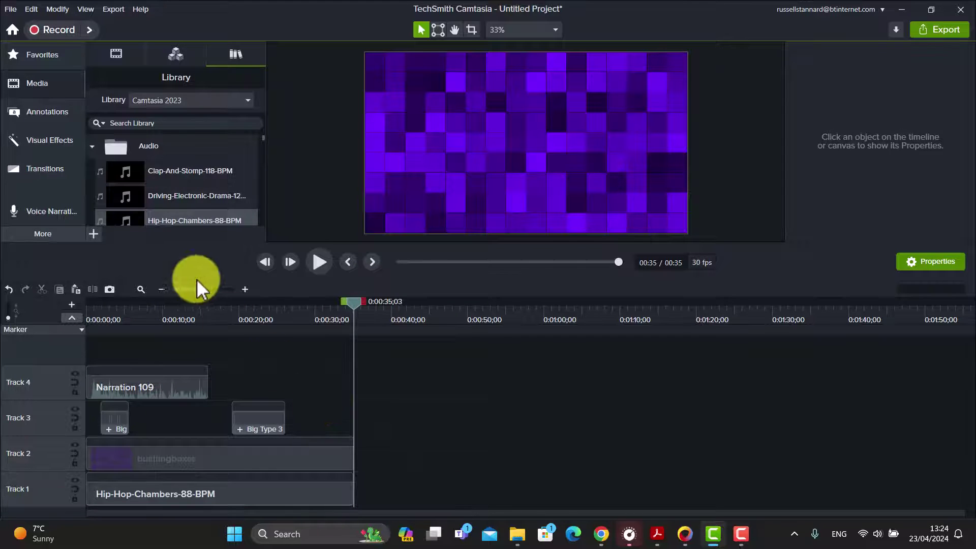
- Apply the Fade Out audio effect to the Hip-Hop-Chambers-88-BPM clip and scrub to check it
{"action": "left_click_drag", "start_coordinate": [173, 181], "coordinate": [48, 238]}
{"action": "left_click", "coordinate": [45, 235]}
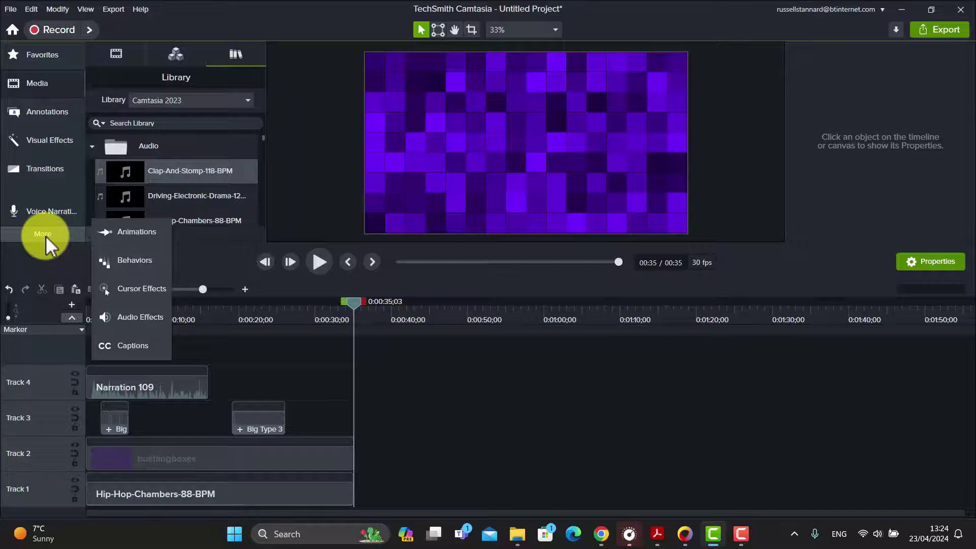
{"action": "left_click", "coordinate": [148, 318]}
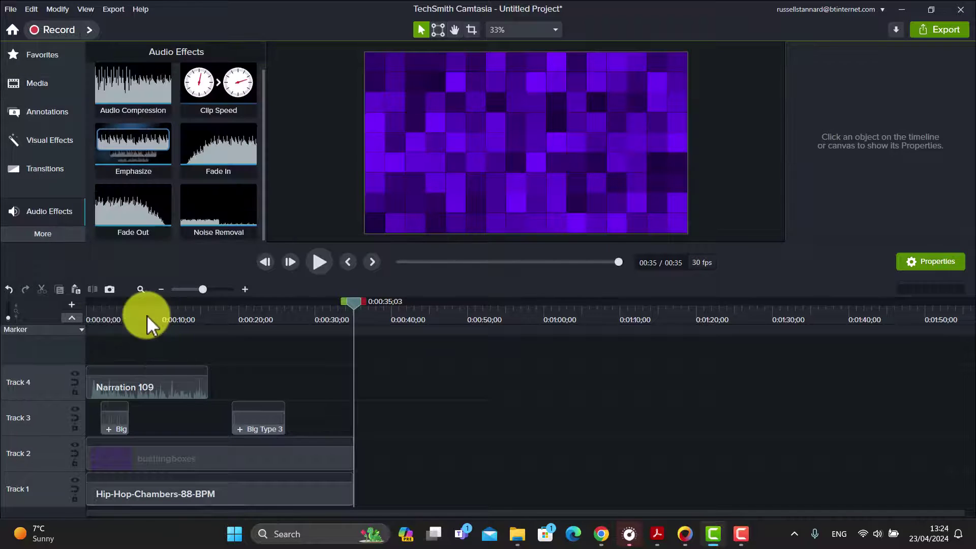
{"action": "left_click_drag", "start_coordinate": [137, 224], "coordinate": [345, 496]}
{"action": "left_click_drag", "start_coordinate": [355, 300], "coordinate": [399, 338]}
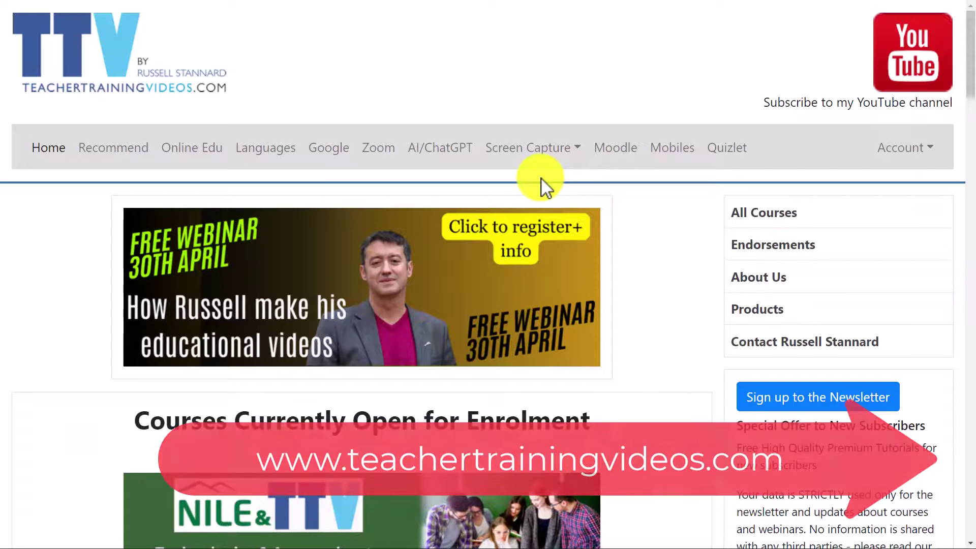
- Show the Screen Capture course options on teachertrainingvideos.com
{"action": "left_click", "coordinate": [578, 158]}
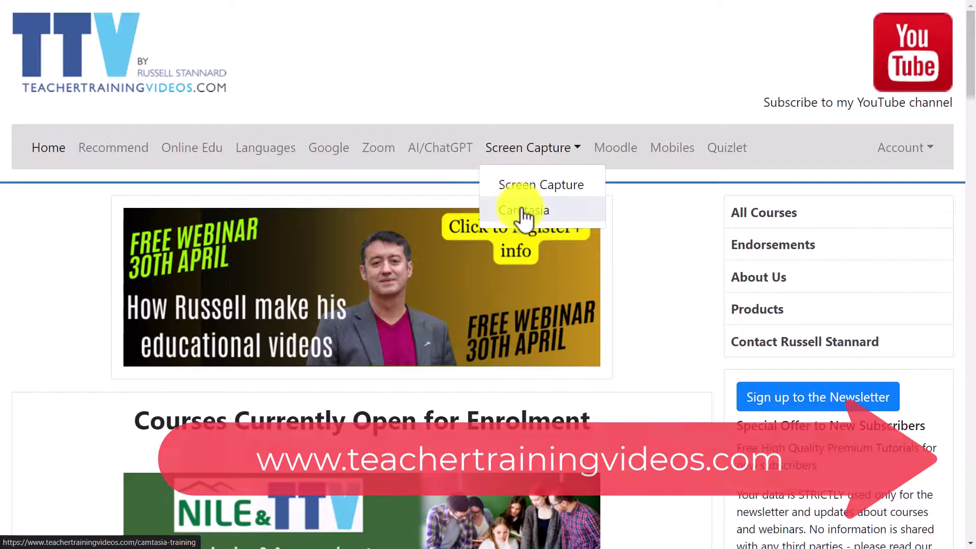